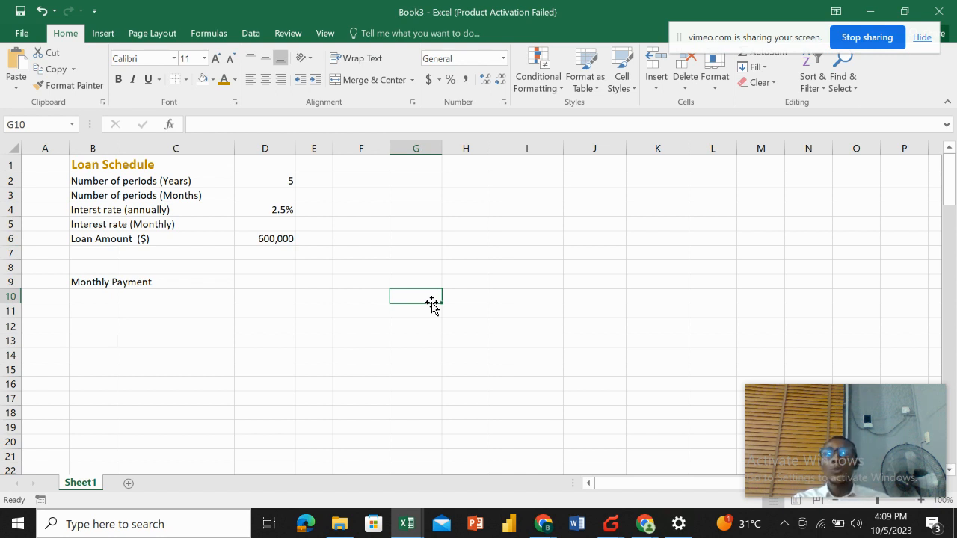
{"action": "left_click", "coordinate": [473, 253]}
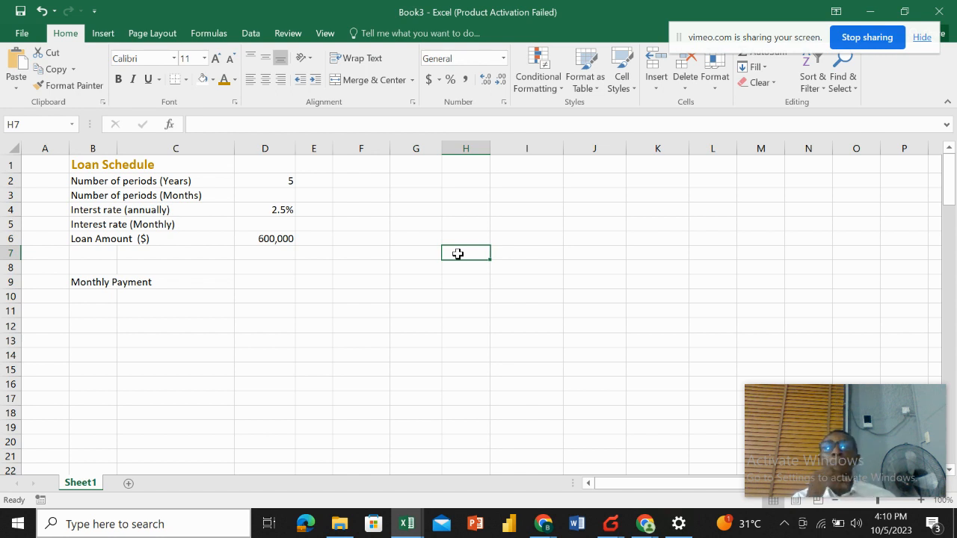
{"action": "left_click", "coordinate": [423, 214]}
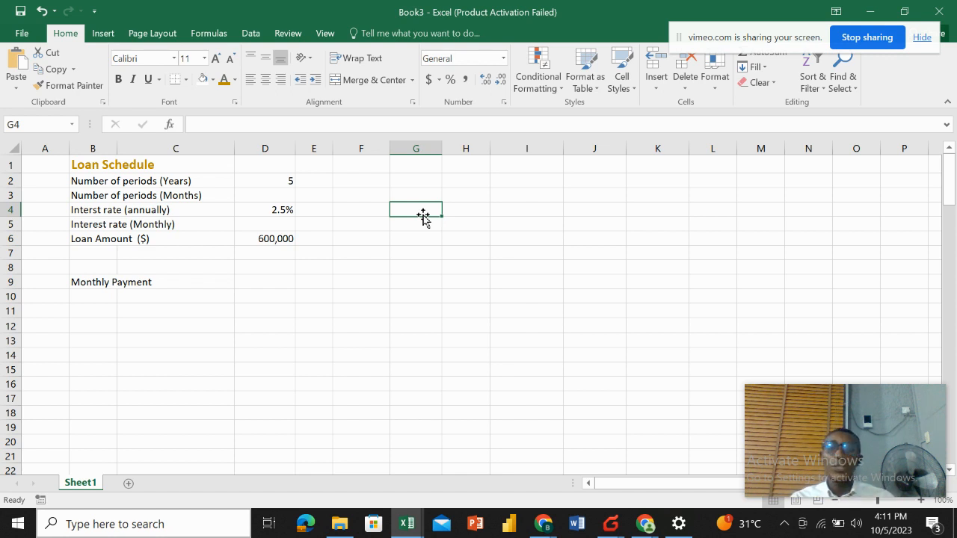
{"action": "left_click", "coordinate": [275, 183]}
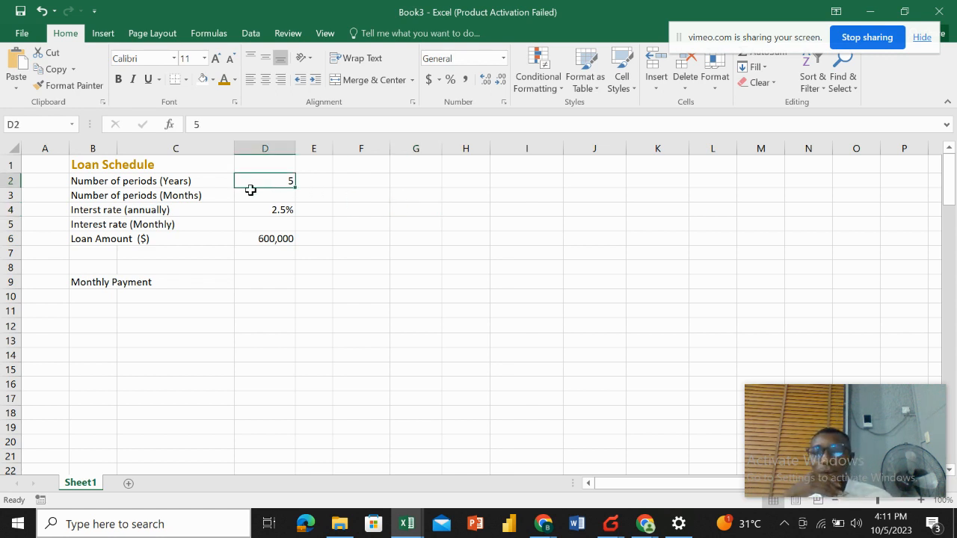
{"action": "left_click", "coordinate": [179, 199]}
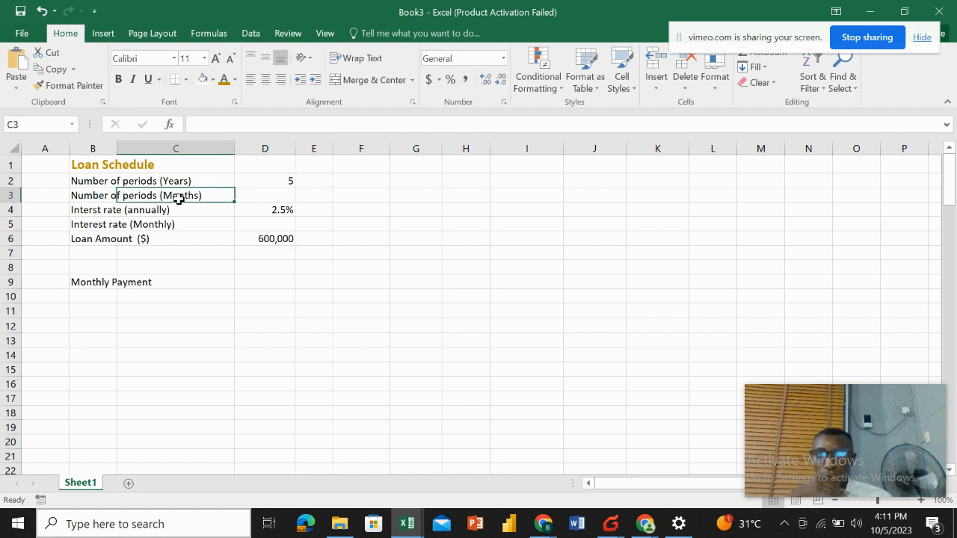
Enter a formula in D3 that multiplies the years in D2 by 12 to get the number of monthly periods.
{"action": "left_click", "coordinate": [264, 196]}
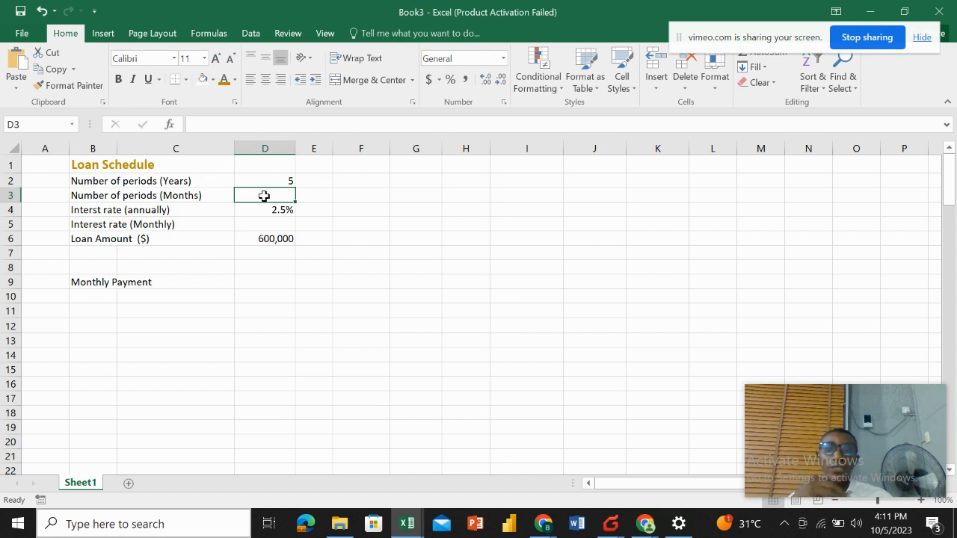
{"action": "double_click", "coordinate": [264, 196]}
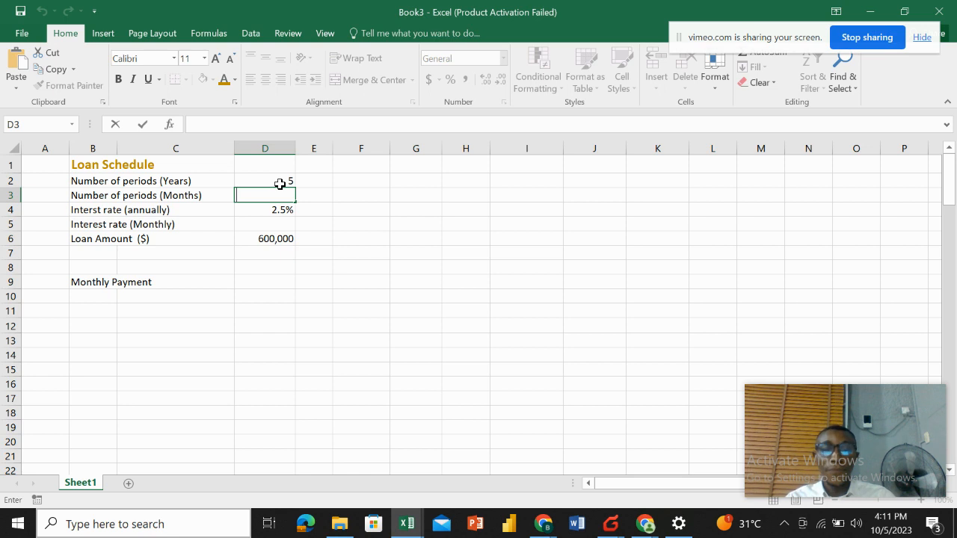
{"action": "type", "text": "="}
{"action": "left_click", "coordinate": [292, 182]}
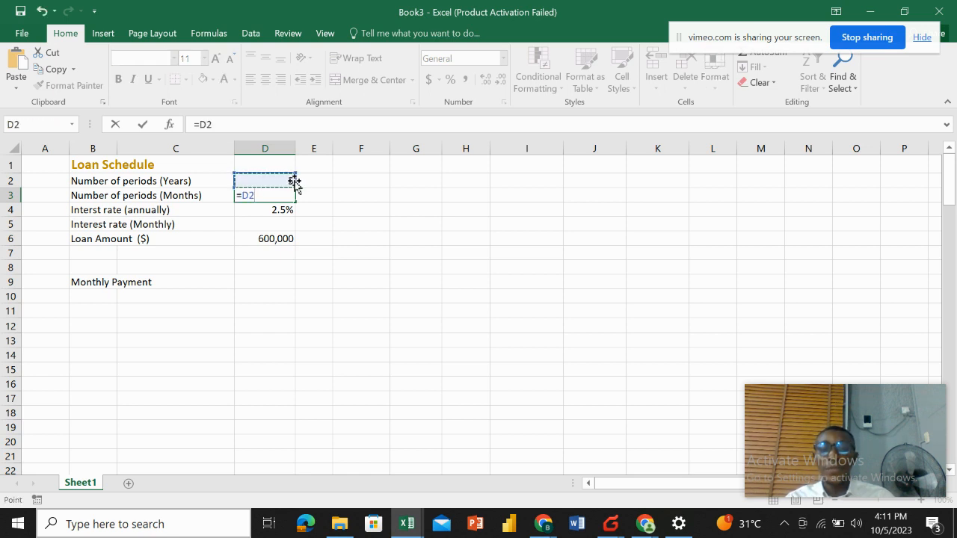
{"action": "type", "text": "/"}
{"action": "key", "text": "BackSpace"}
{"action": "type", "text": "*"}
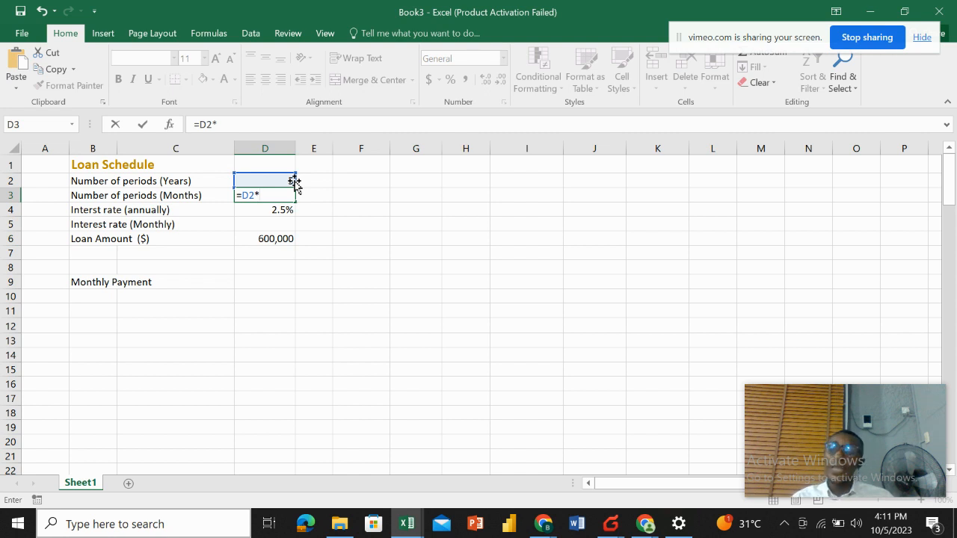
{"action": "type", "text": "12"}
{"action": "key", "text": "Return"}
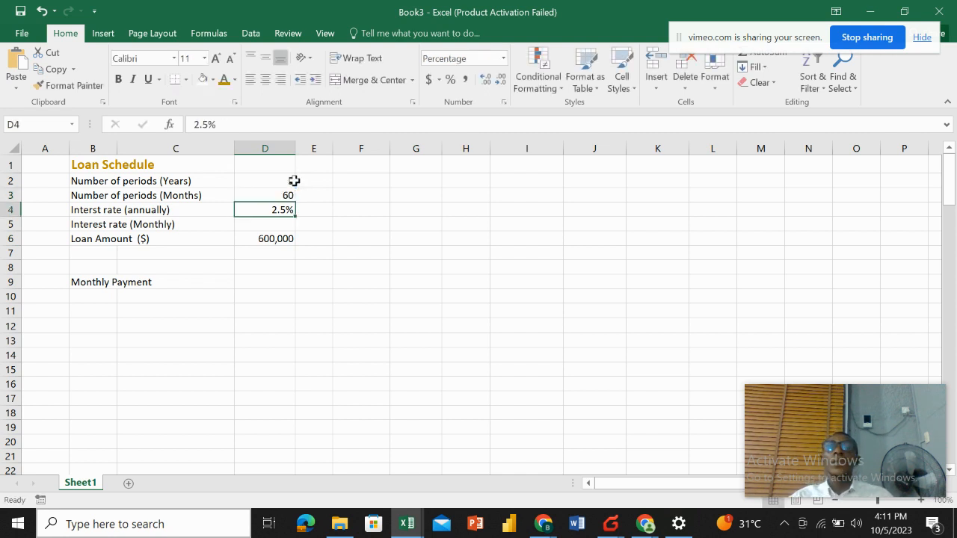
Enter a formula in D5 that divides the annual interest rate in D4 by 12 for the monthly rate.
{"action": "left_click", "coordinate": [278, 191]}
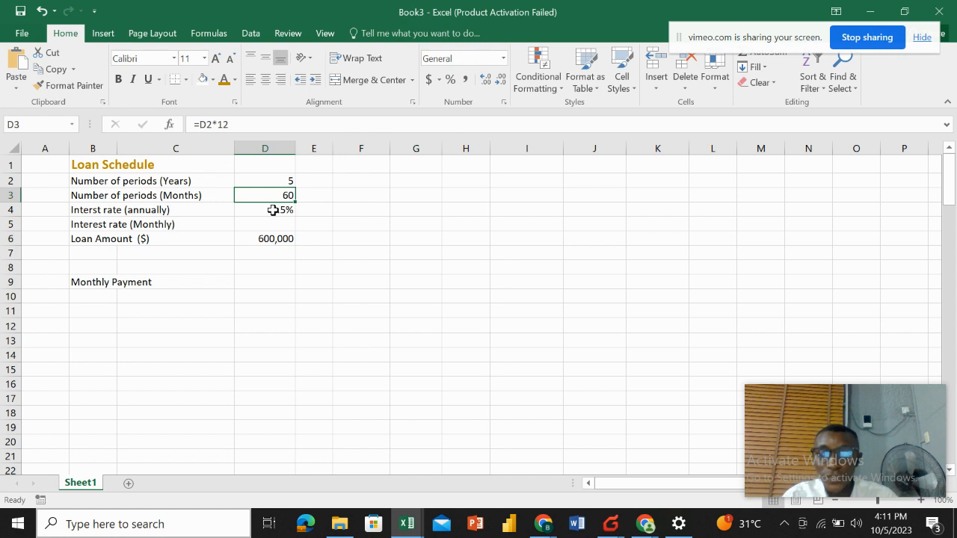
{"action": "left_click", "coordinate": [273, 210]}
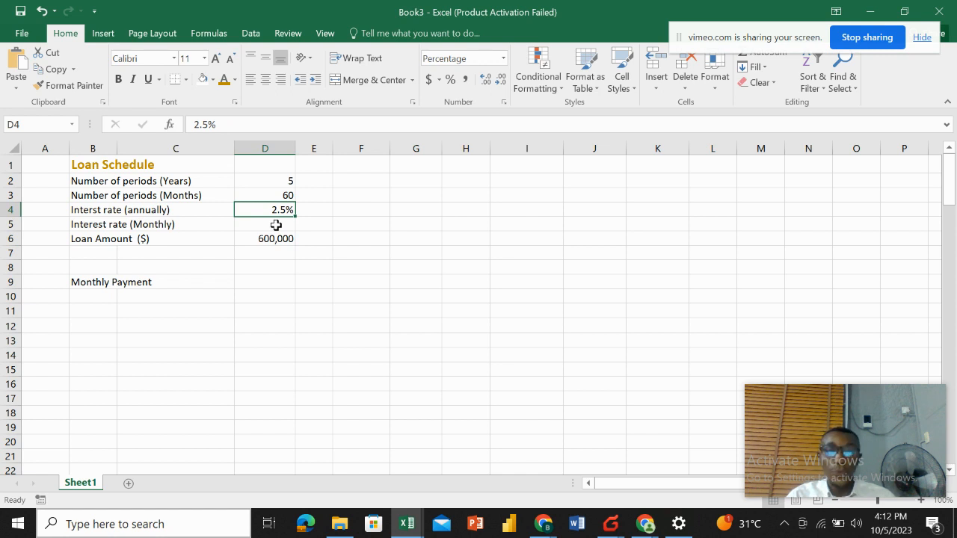
{"action": "left_click", "coordinate": [275, 225]}
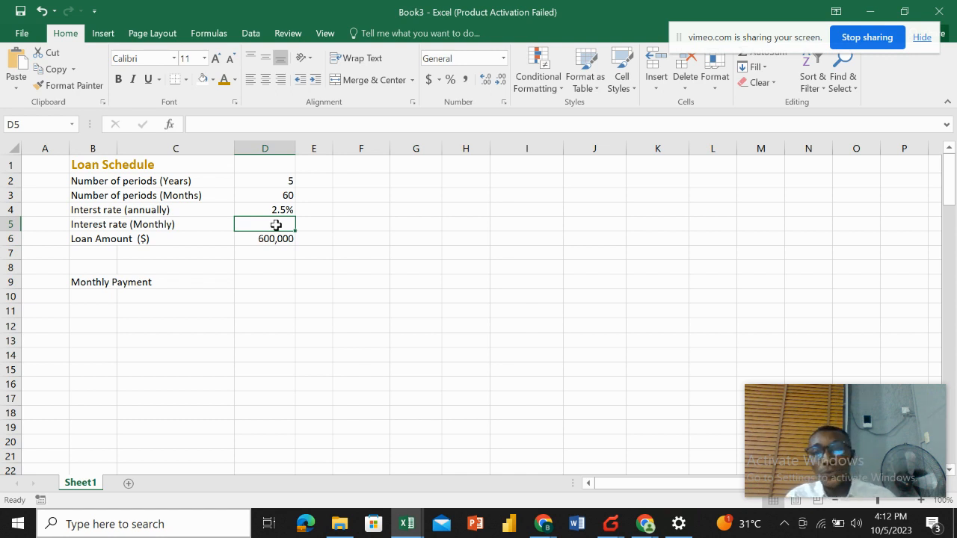
{"action": "type", "text": "="}
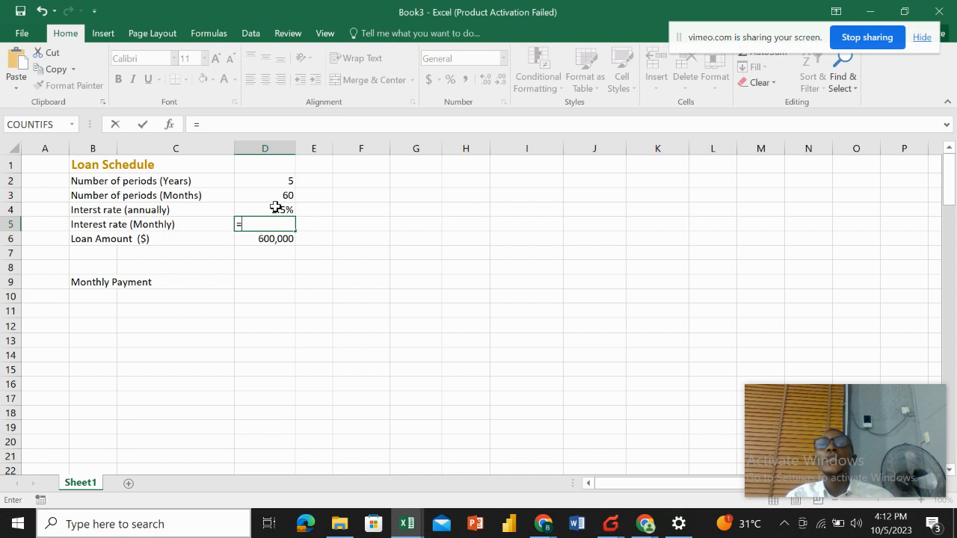
{"action": "left_click", "coordinate": [275, 208]}
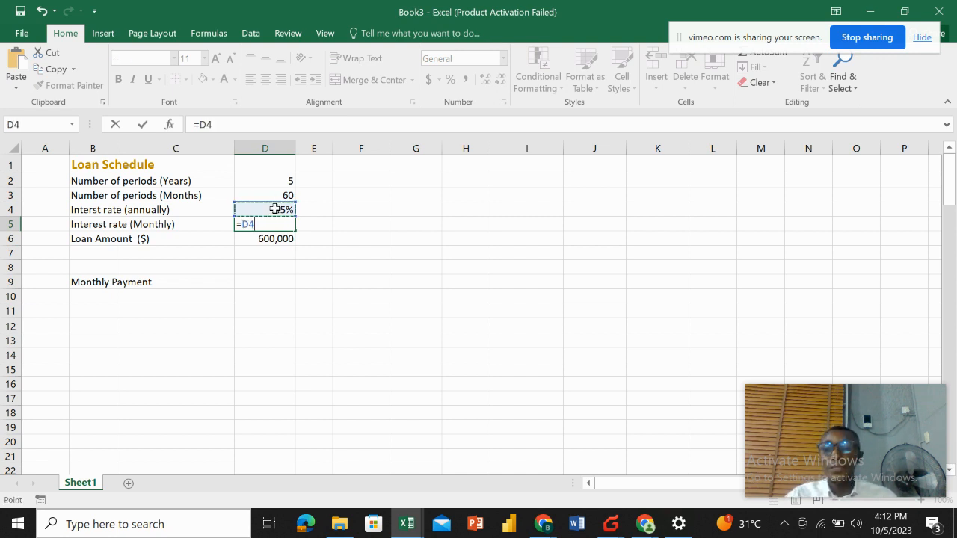
{"action": "type", "text": "/"}
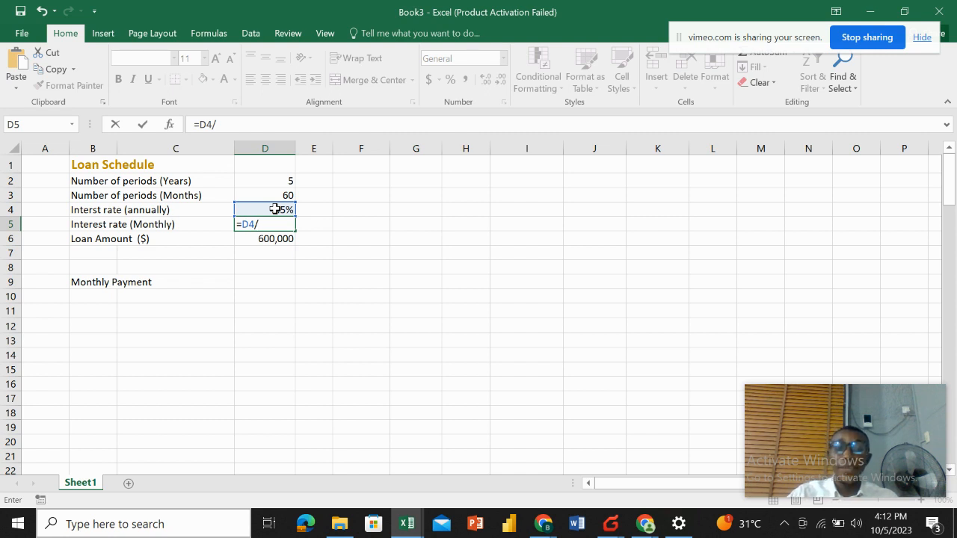
{"action": "type", "text": "2"}
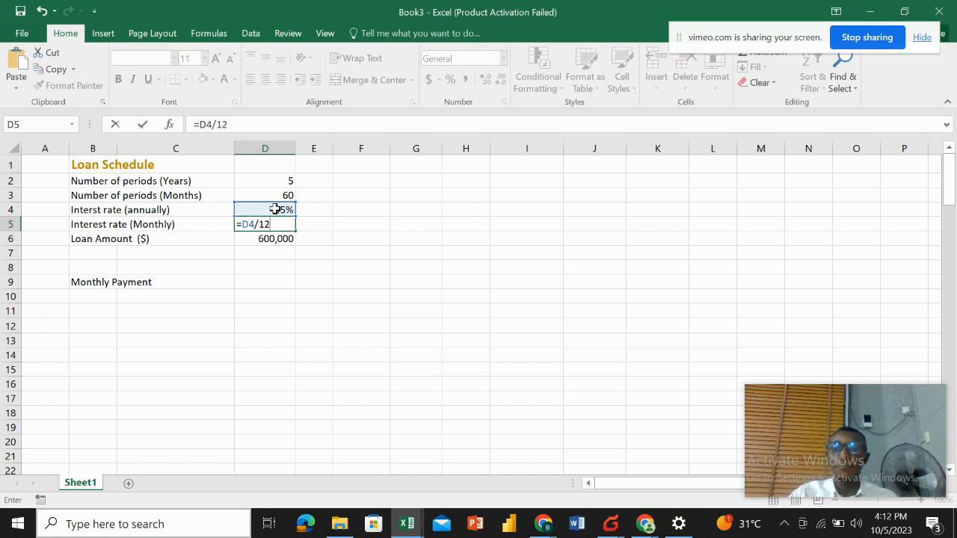
{"action": "key", "text": "Return"}
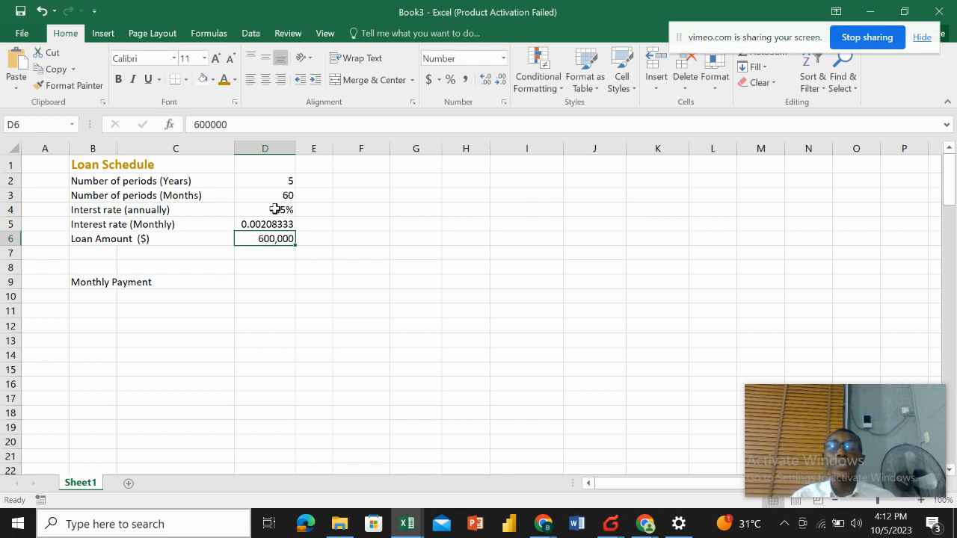
Calculate the monthly payment in D9 with the PMT function using the monthly rate D5, months D3 and loan amount D6.
{"action": "left_click", "coordinate": [275, 224]}
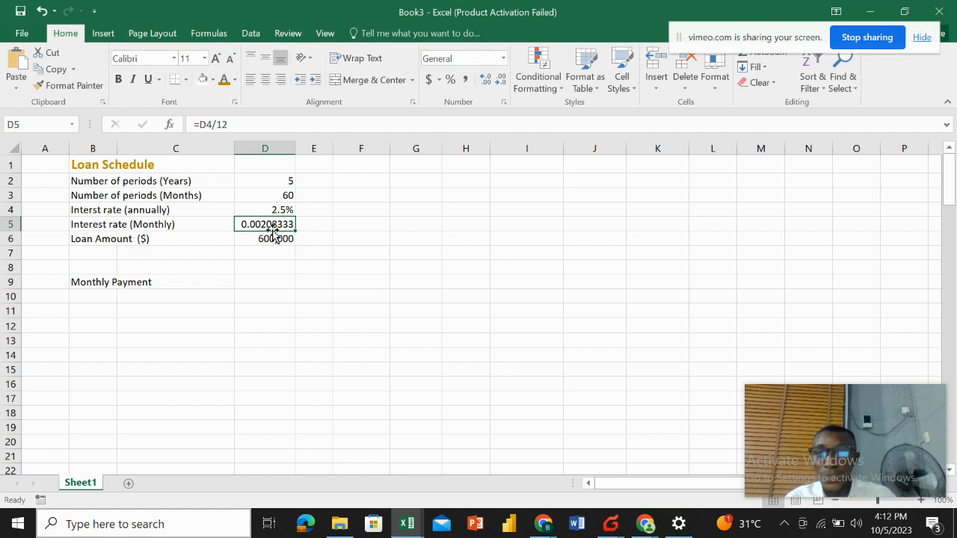
{"action": "left_click", "coordinate": [276, 238]}
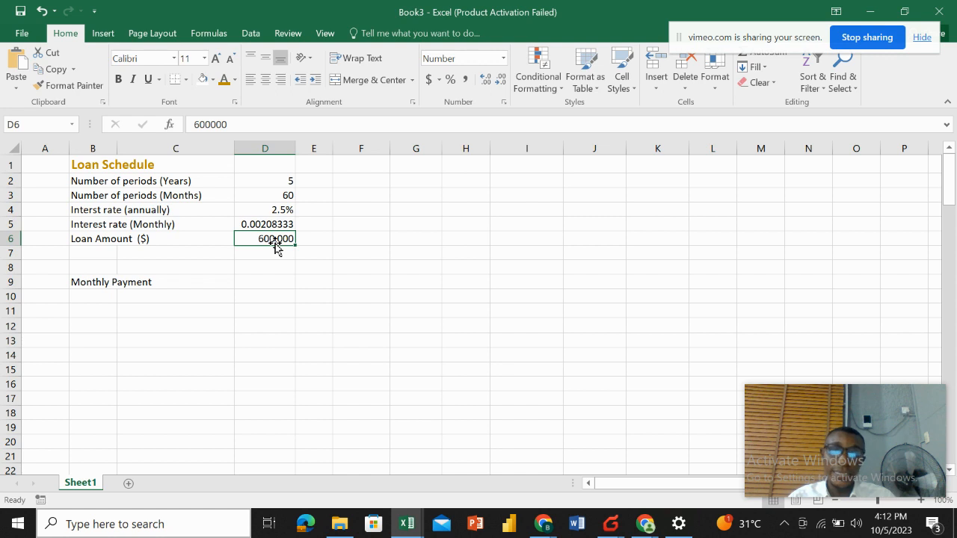
{"action": "left_click", "coordinate": [257, 280]}
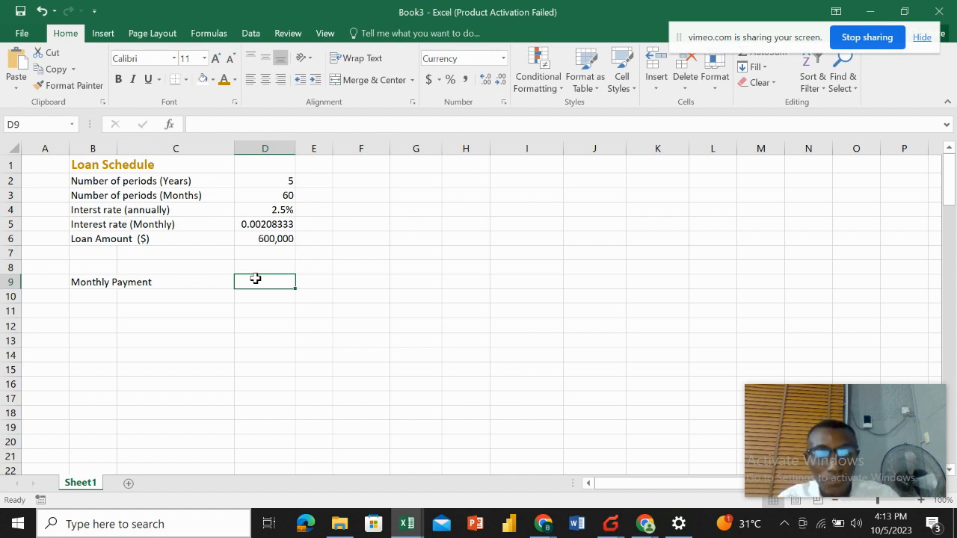
{"action": "type", "text": "="}
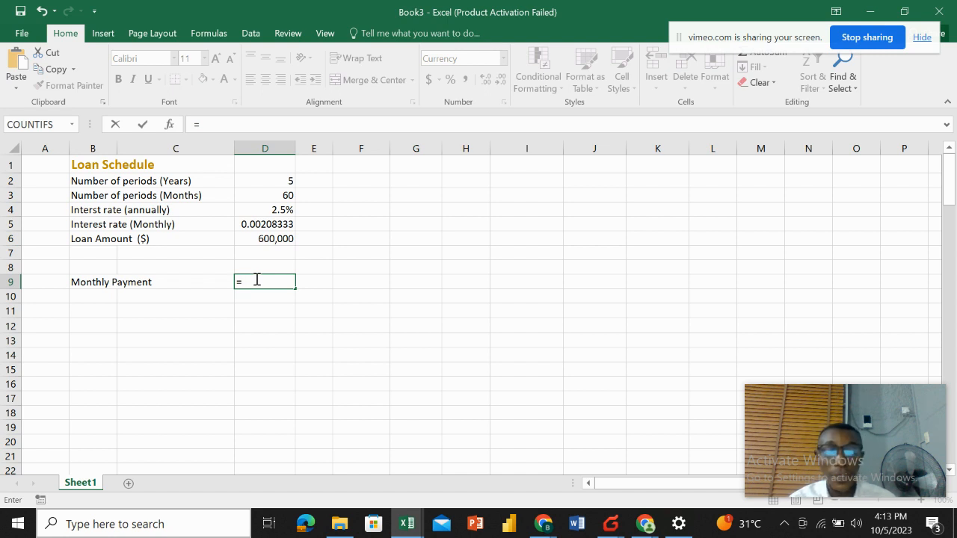
{"action": "type", "text": "pmt"}
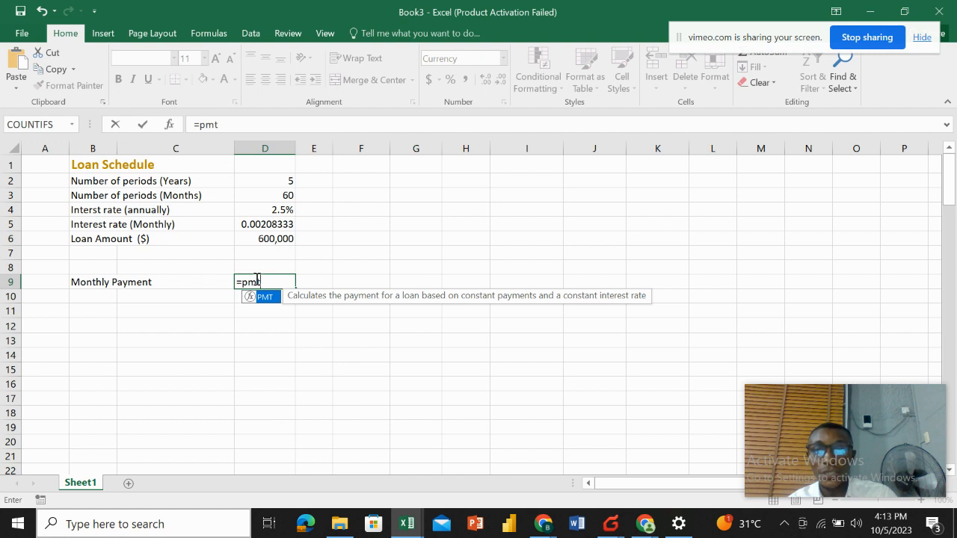
{"action": "double_click", "coordinate": [262, 297]}
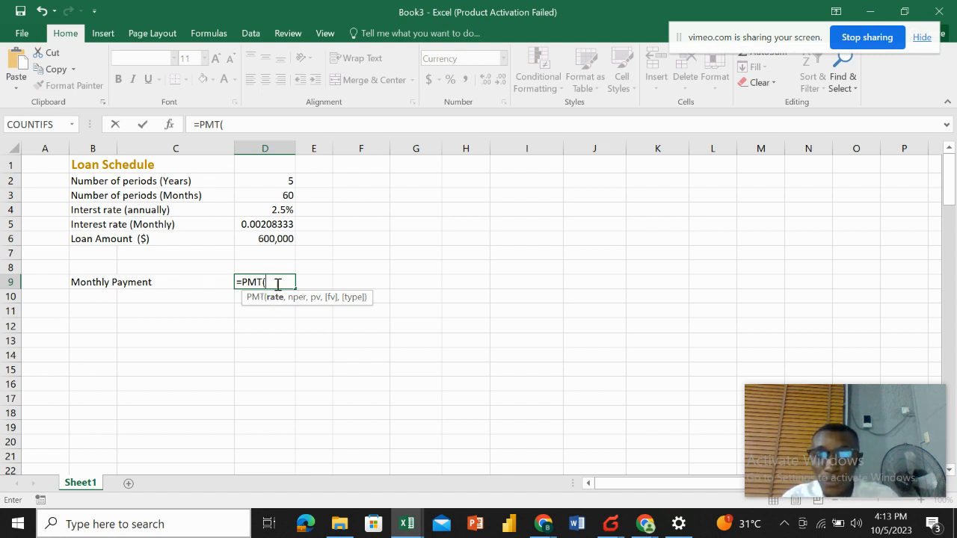
{"action": "left_click", "coordinate": [278, 224]}
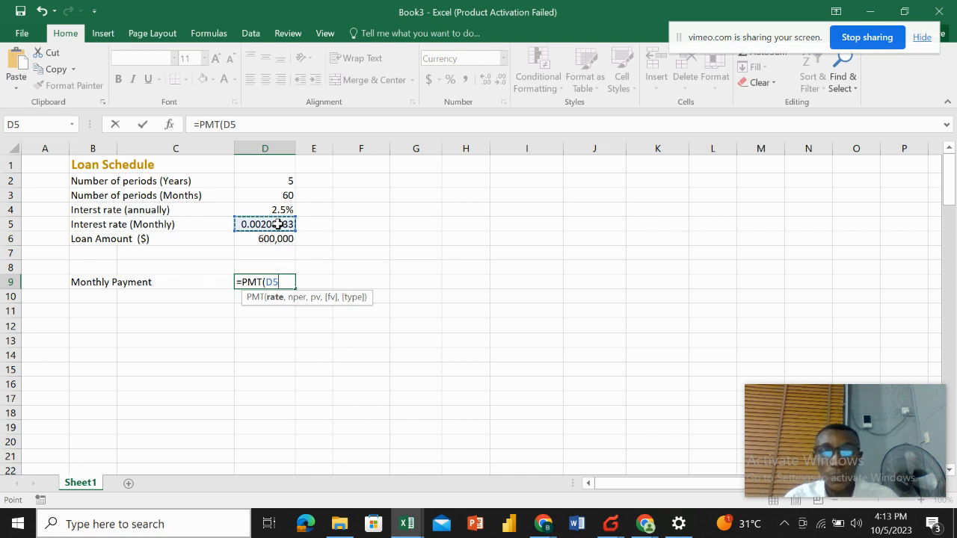
{"action": "type", "text": ","}
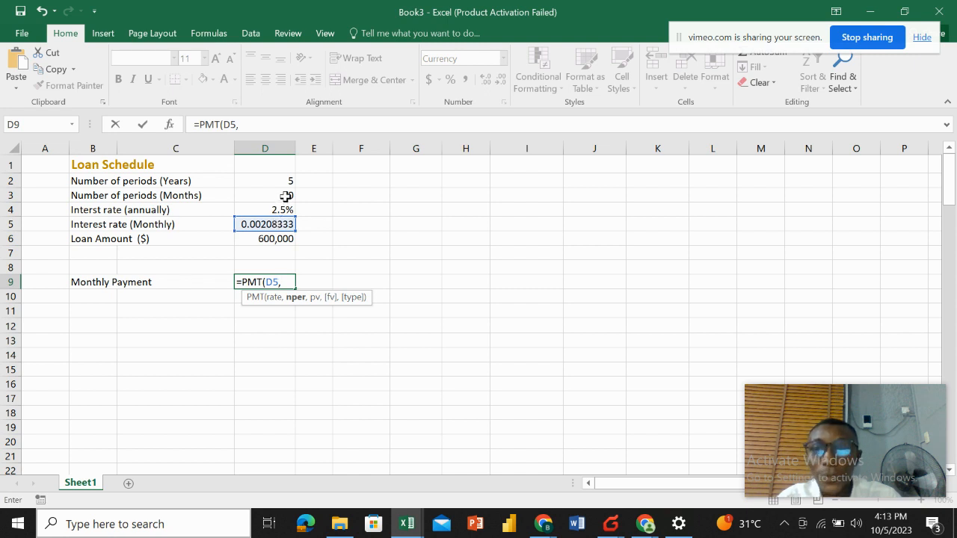
{"action": "left_click", "coordinate": [287, 196]}
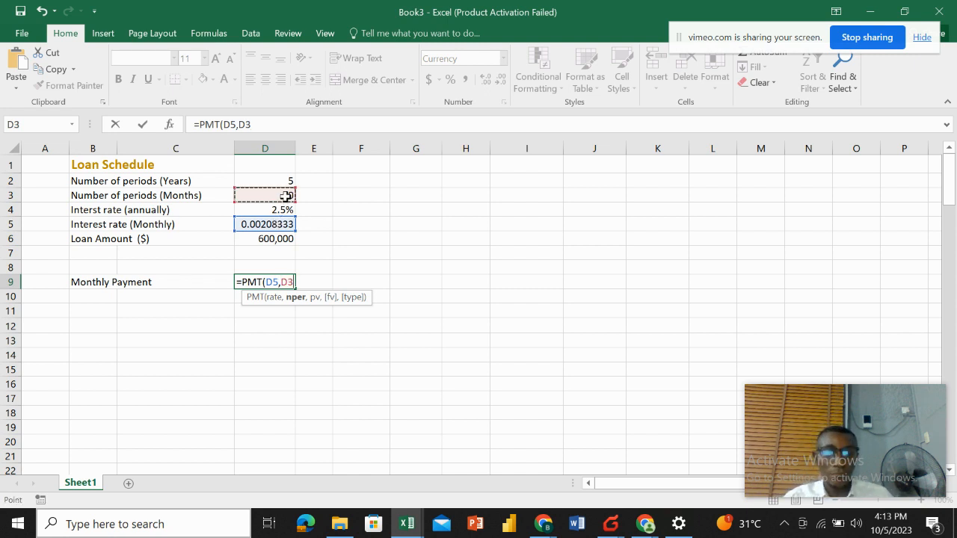
{"action": "type", "text": ","}
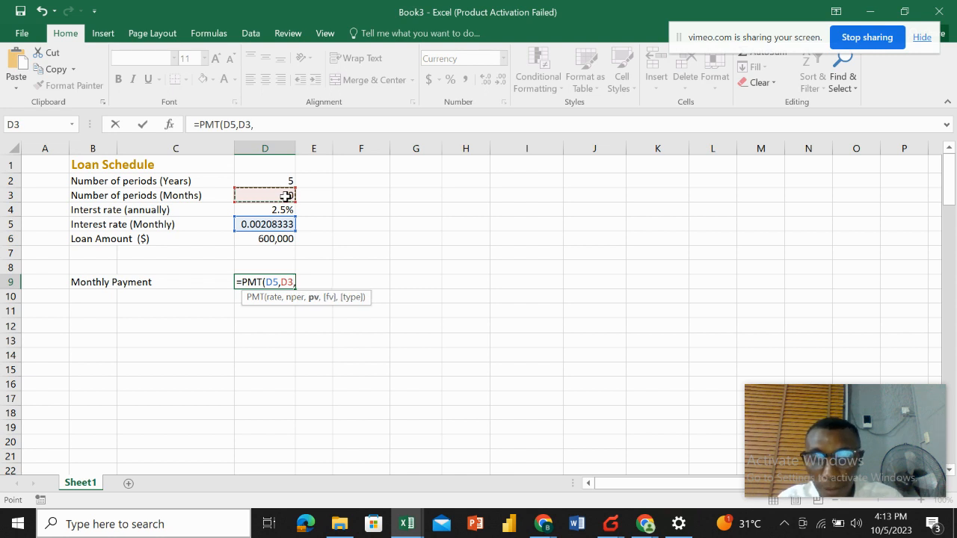
{"action": "left_click", "coordinate": [272, 239]}
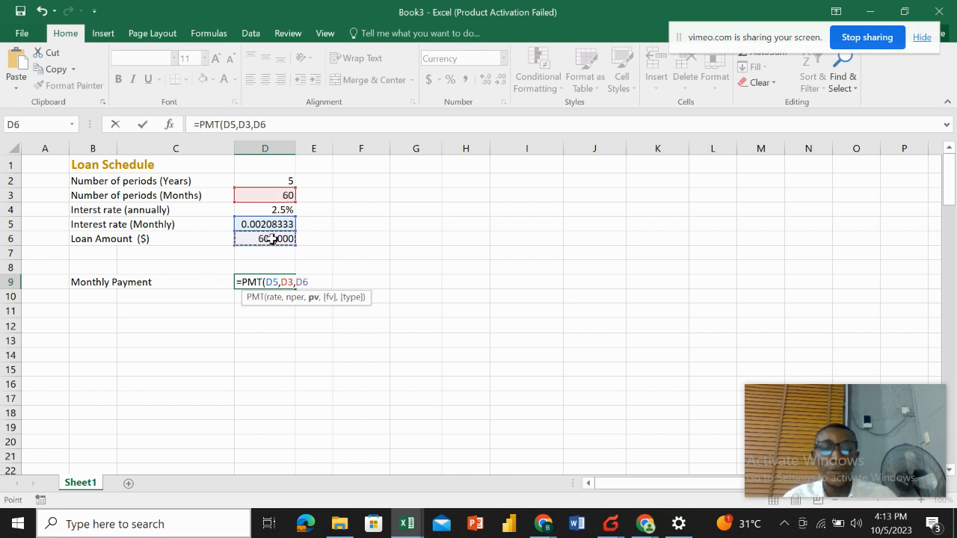
{"action": "key", "text": "Return"}
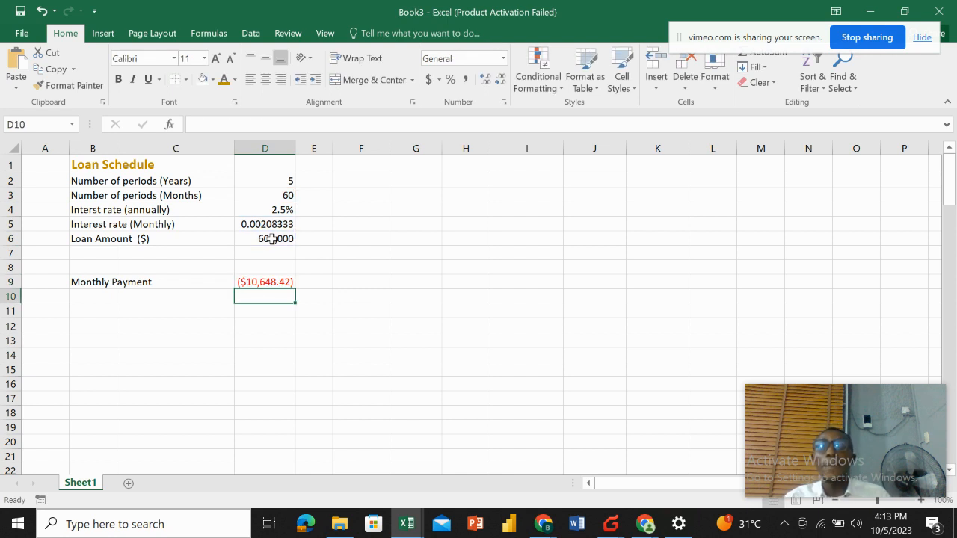
{"action": "left_click", "coordinate": [270, 286]}
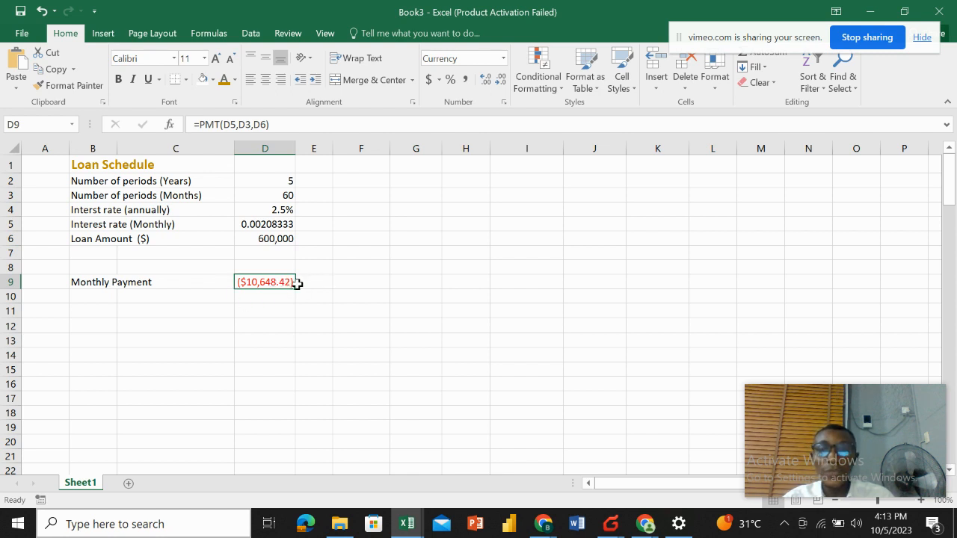
{"action": "left_click", "coordinate": [306, 281]}
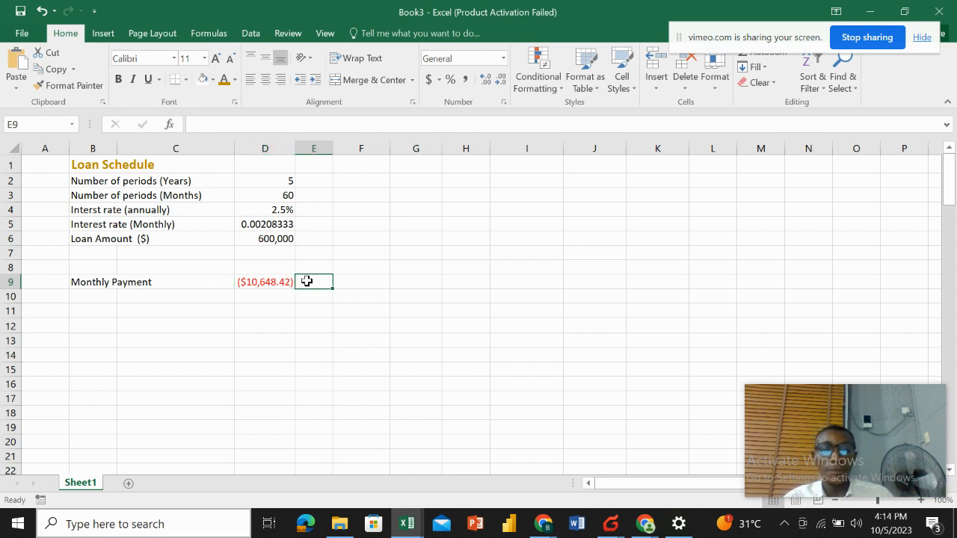
{"action": "type", "text": "="}
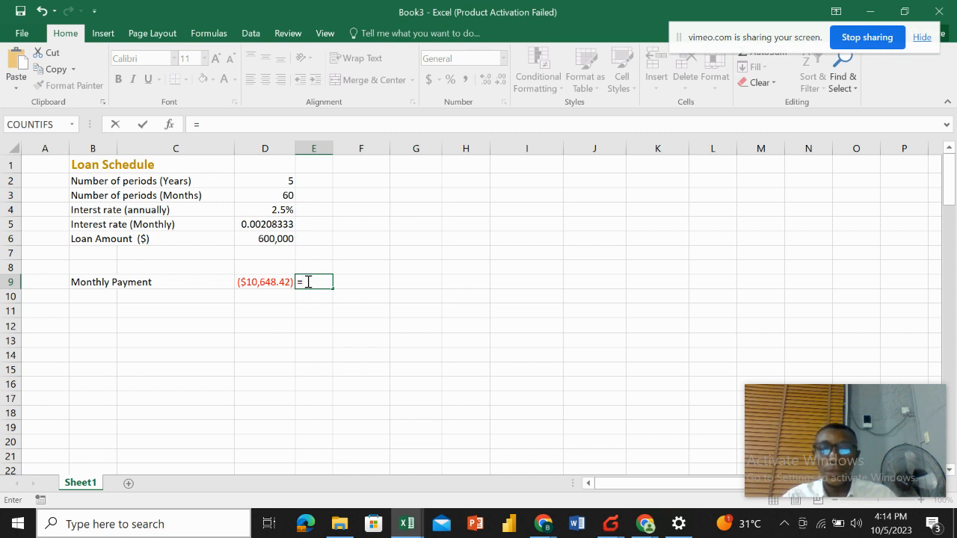
{"action": "left_click", "coordinate": [277, 282]}
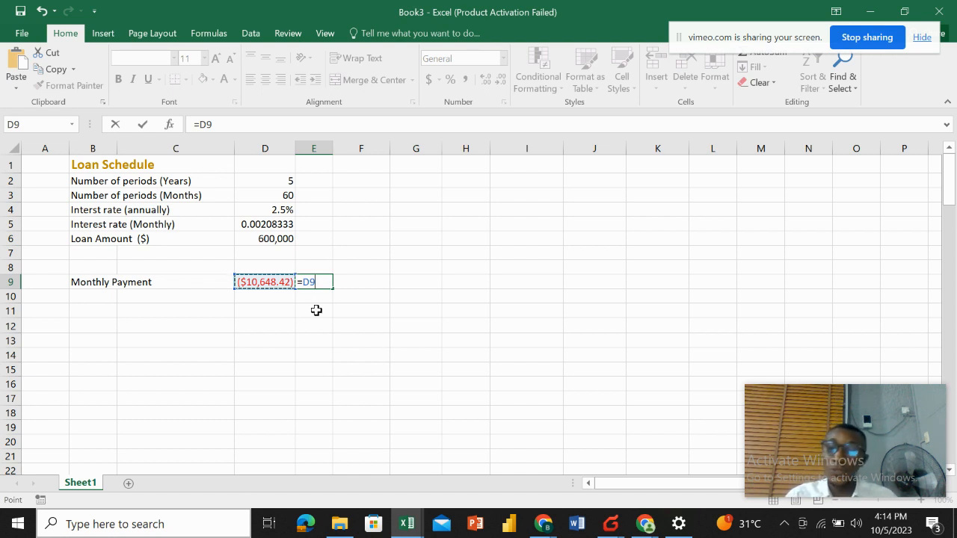
{"action": "key", "text": "ctrl+z"}
{"action": "key", "text": "BackSpace"}
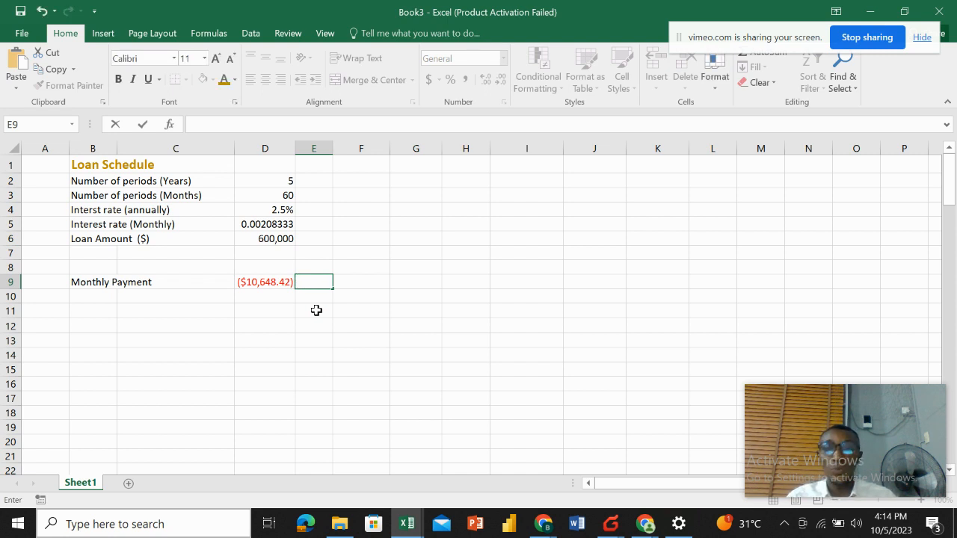
{"action": "left_click", "coordinate": [364, 310]}
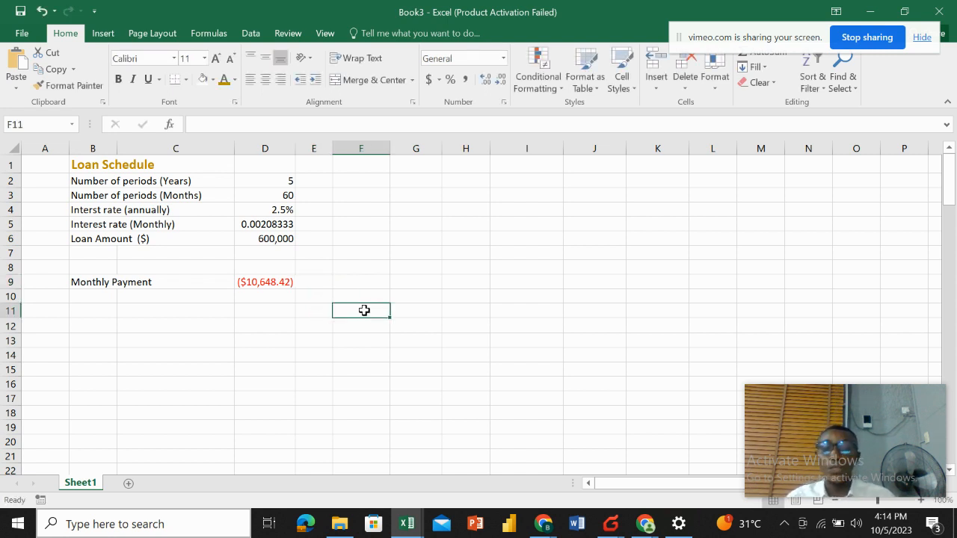
Edit the PMT formula in D9 to =-PMT(D5,D3,D6) so the monthly payment becomes positive.
{"action": "left_click", "coordinate": [285, 300]}
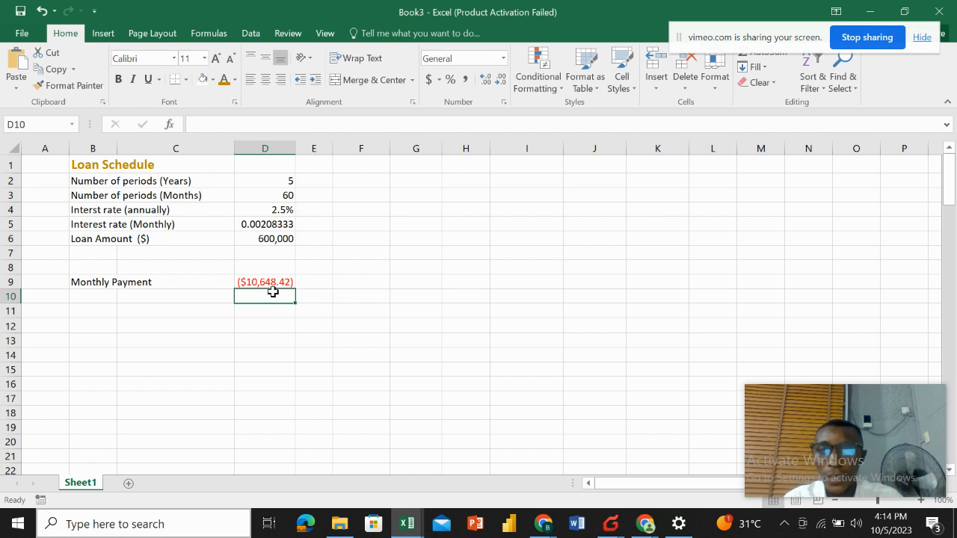
{"action": "left_click", "coordinate": [266, 283]}
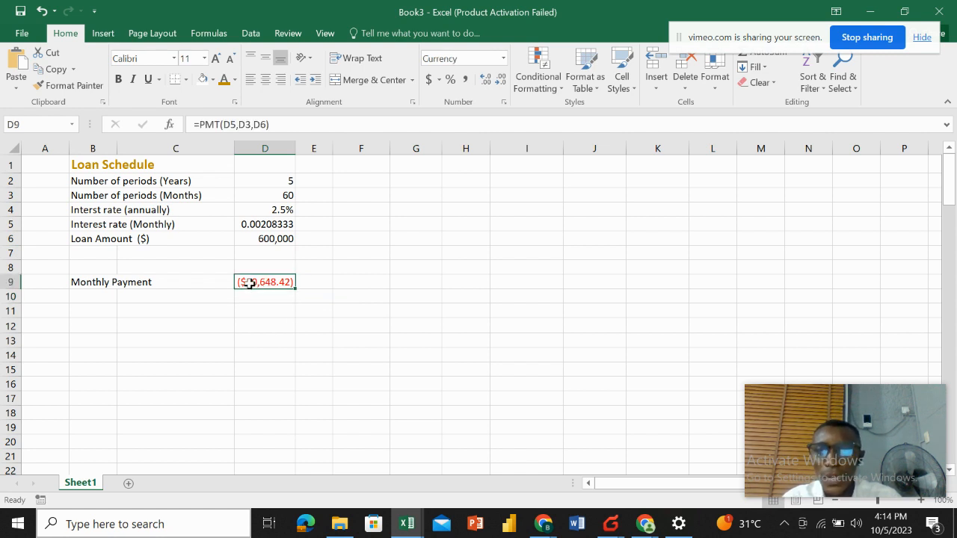
{"action": "left_click", "coordinate": [276, 313]}
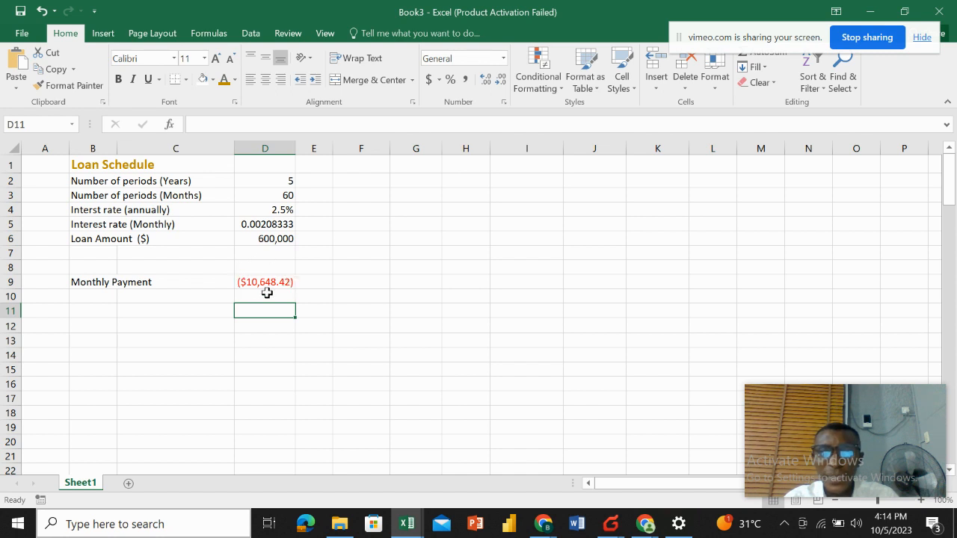
{"action": "left_click", "coordinate": [258, 286]}
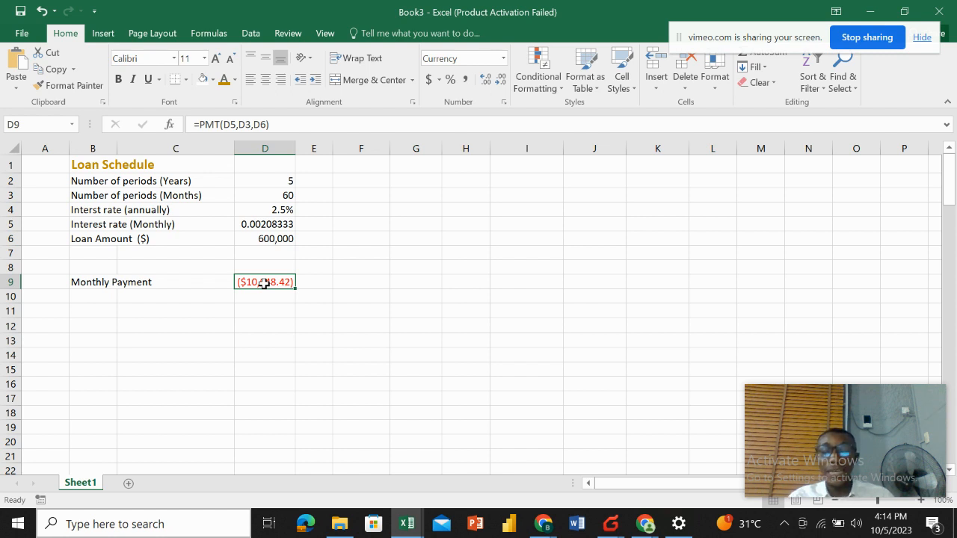
{"action": "double_click", "coordinate": [264, 282]}
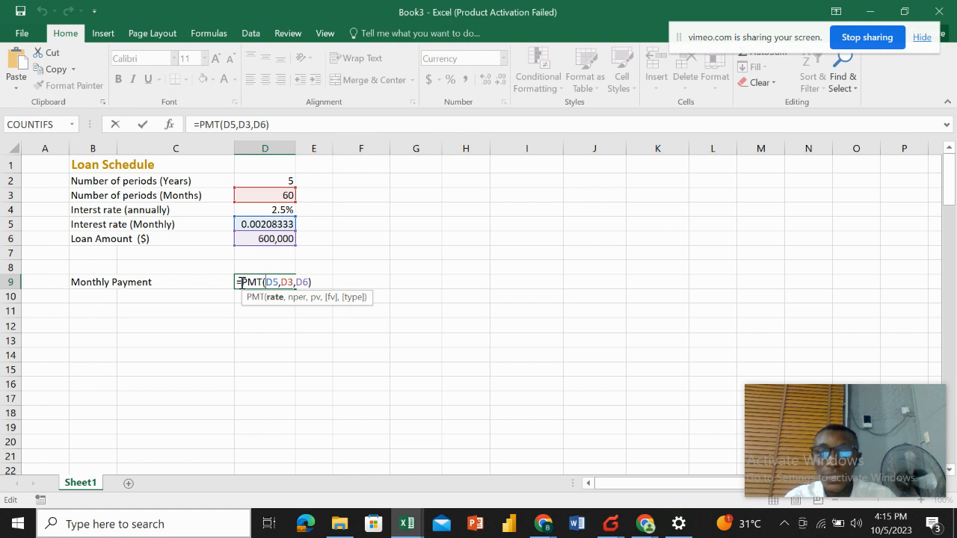
{"action": "left_click", "coordinate": [241, 282]}
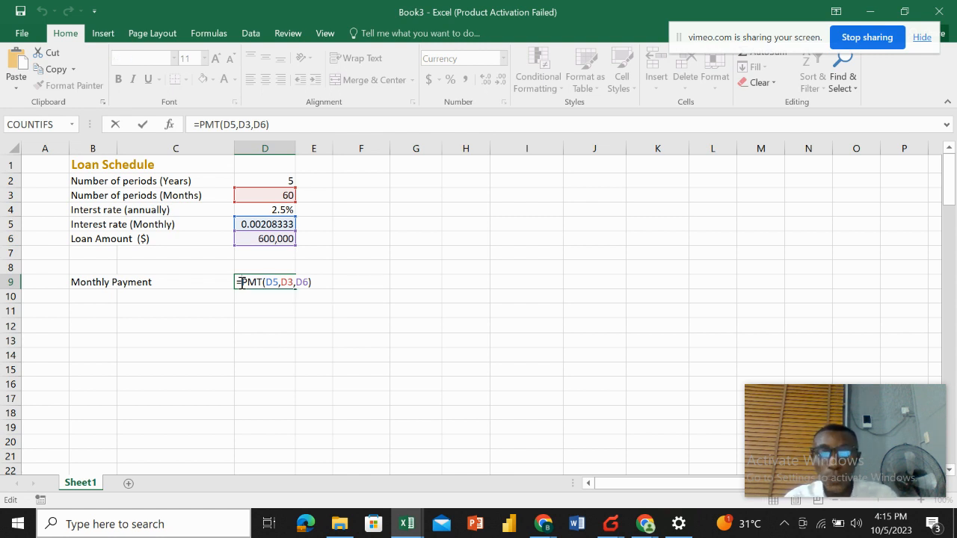
{"action": "type", "text": "-"}
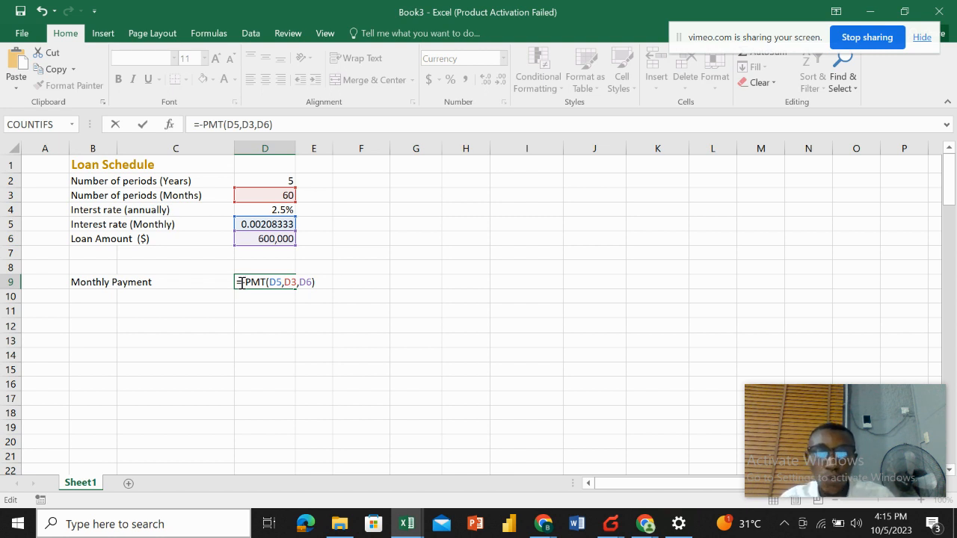
{"action": "key", "text": "Return"}
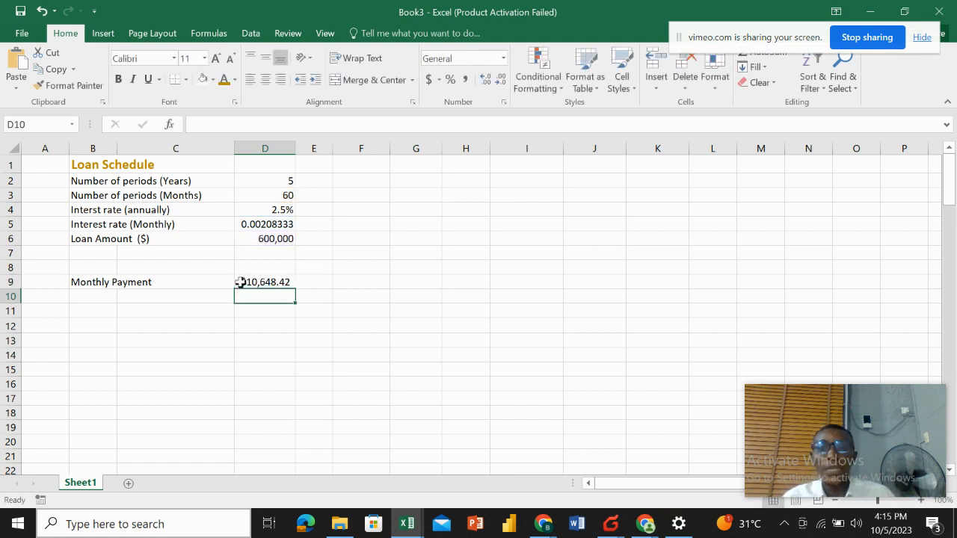
{"action": "left_click", "coordinate": [348, 271]}
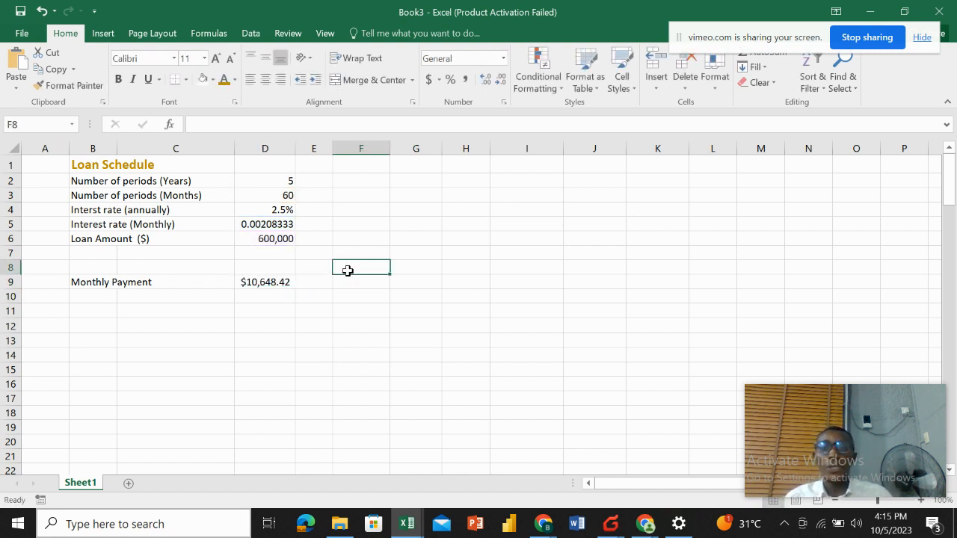
{"action": "left_click", "coordinate": [268, 282]}
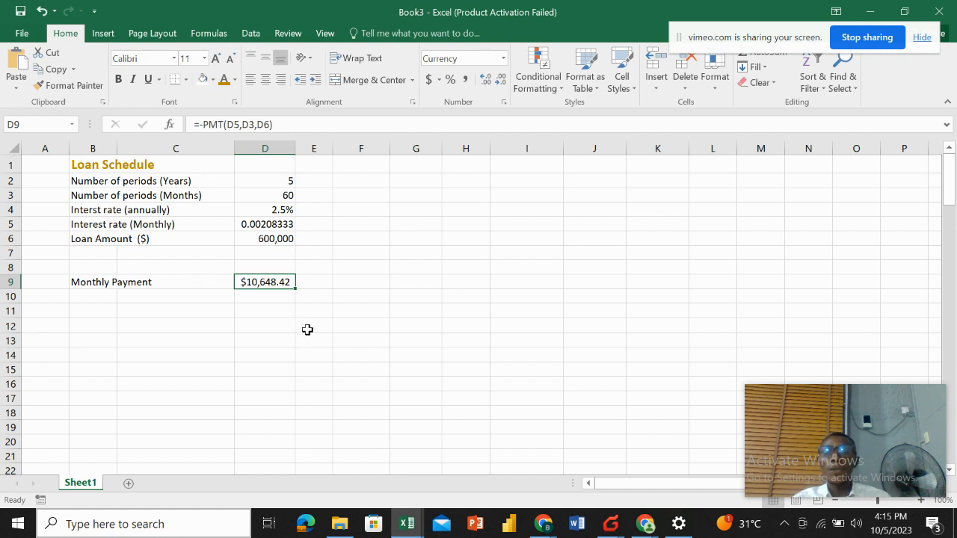
Enter the column headers Periods in F12 and Payment in G12.
{"action": "left_click", "coordinate": [344, 329]}
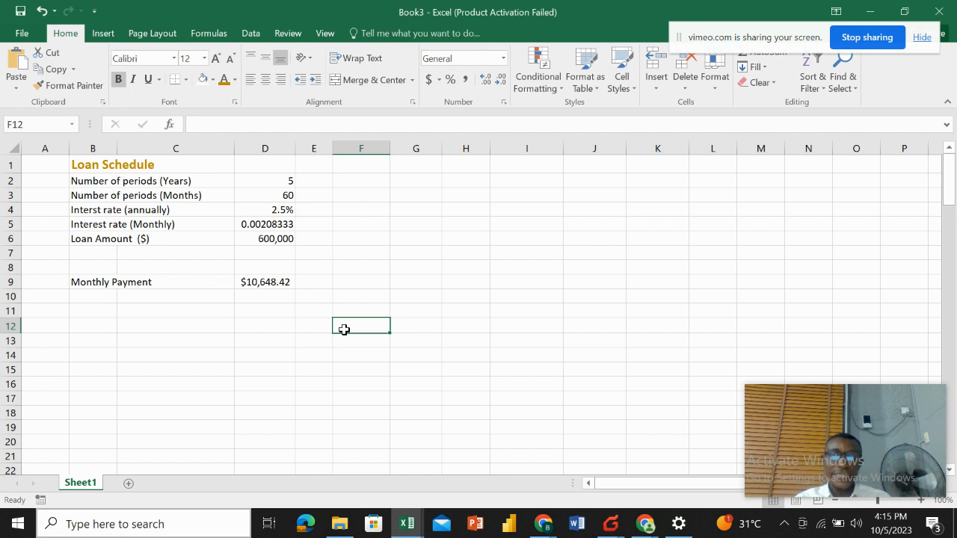
{"action": "type", "text": "P"}
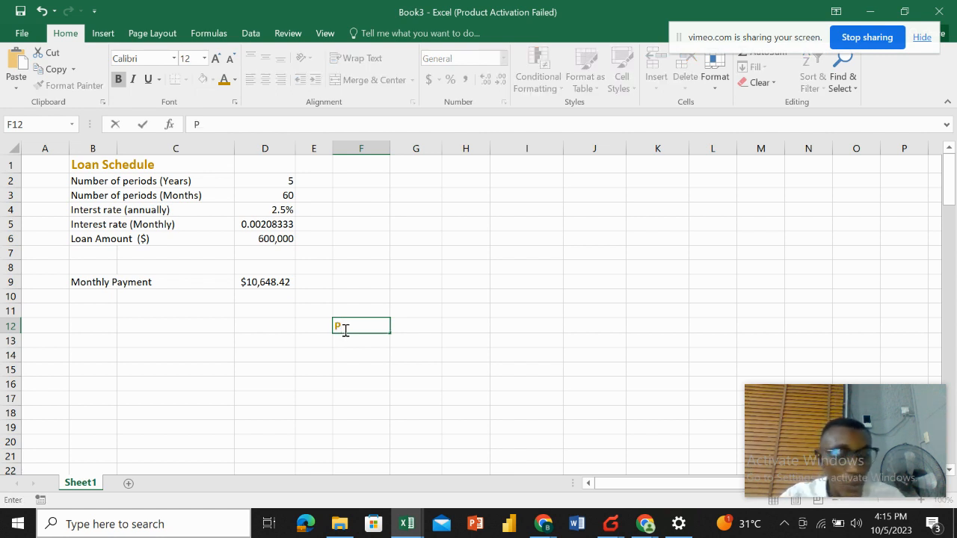
{"action": "type", "text": "ero"}
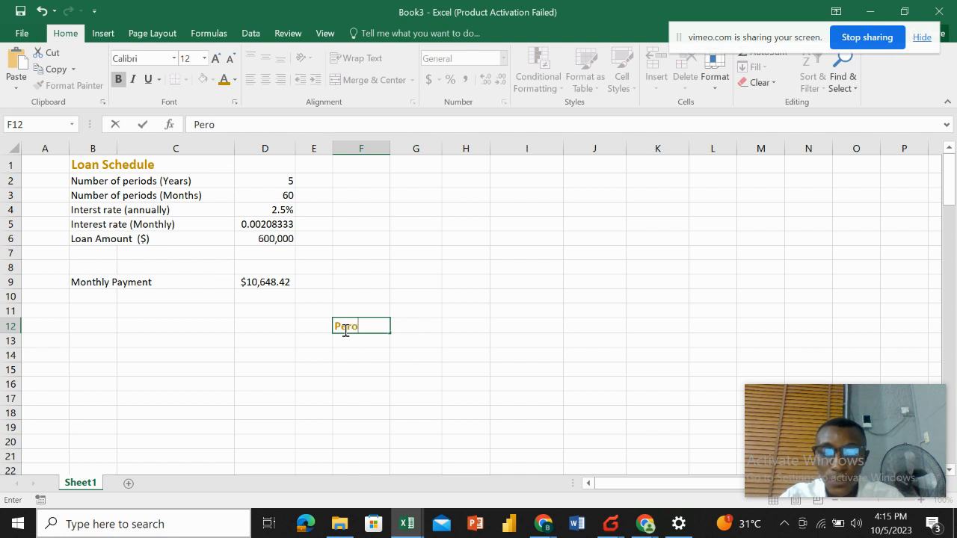
{"action": "key", "text": "BackSpace"}
{"action": "type", "text": "iods"}
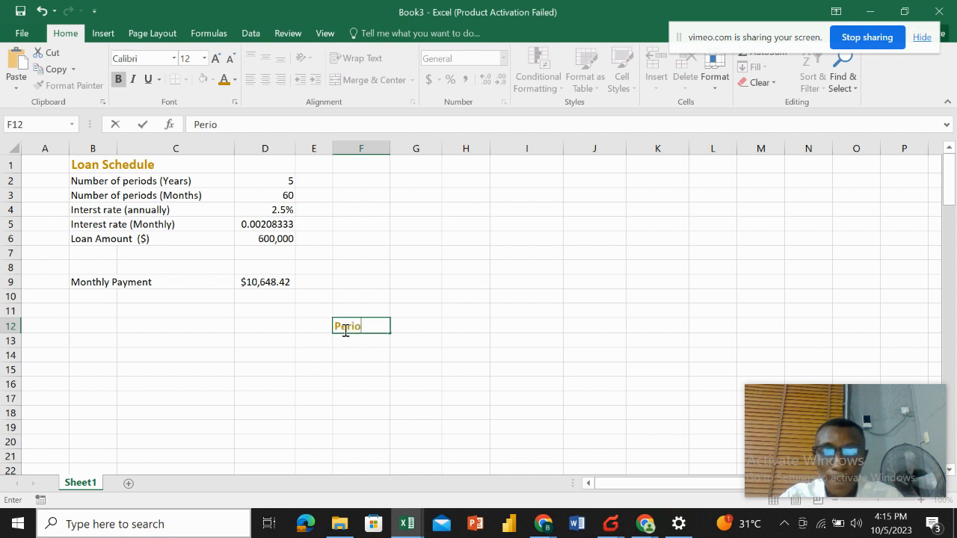
{"action": "key", "text": "Return"}
{"action": "left_click", "coordinate": [407, 321]}
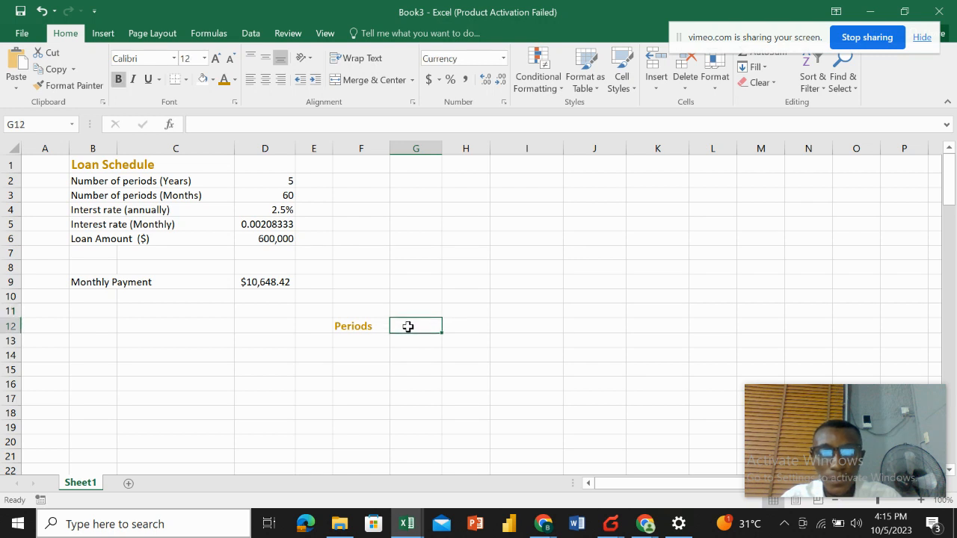
{"action": "type", "text": "Payment"}
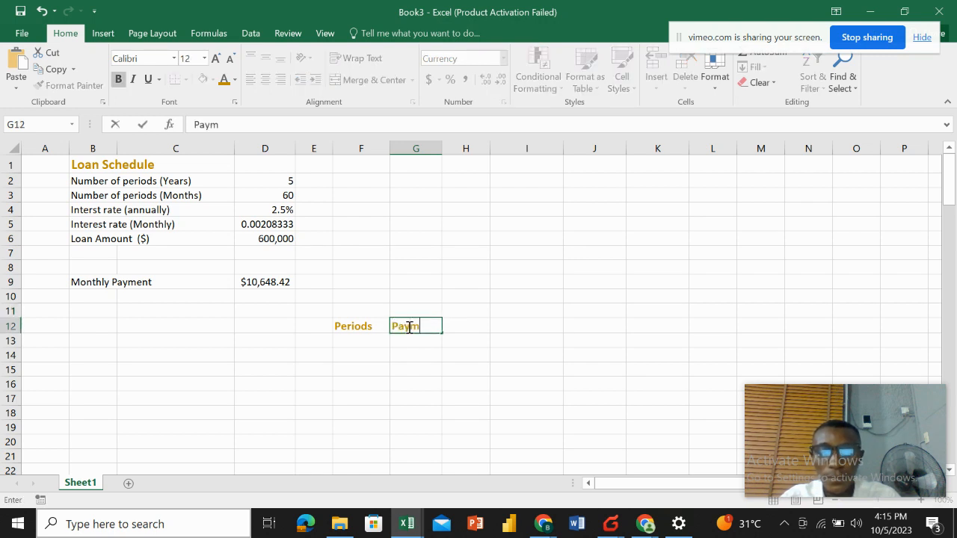
{"action": "key", "text": "Return"}
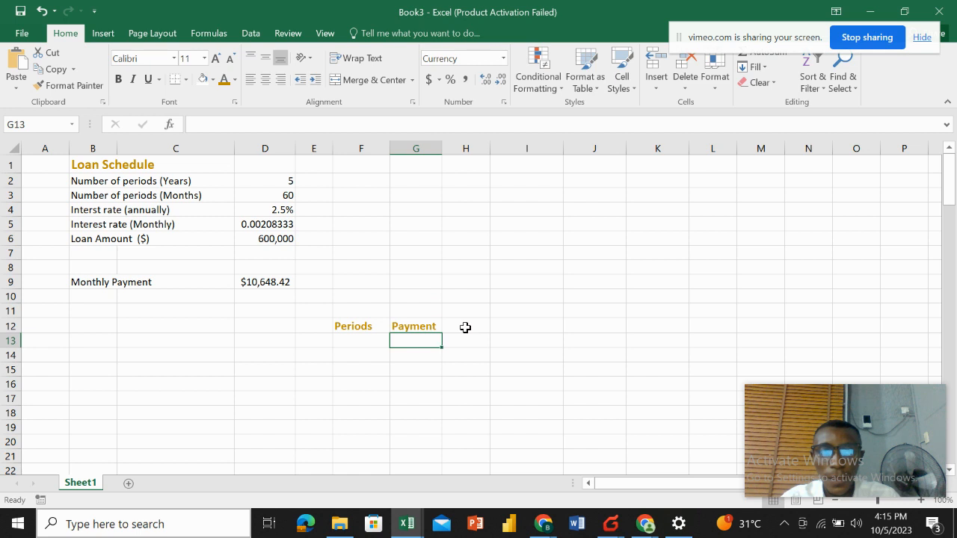
Enter the column headers Interest in H12 and Principal in I12.
{"action": "left_click", "coordinate": [464, 327]}
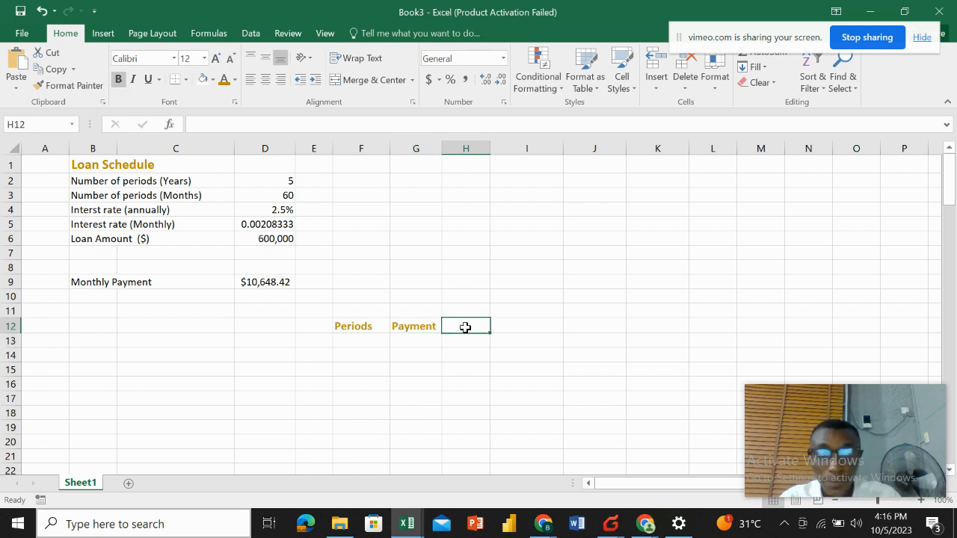
{"action": "type", "text": "Intere"}
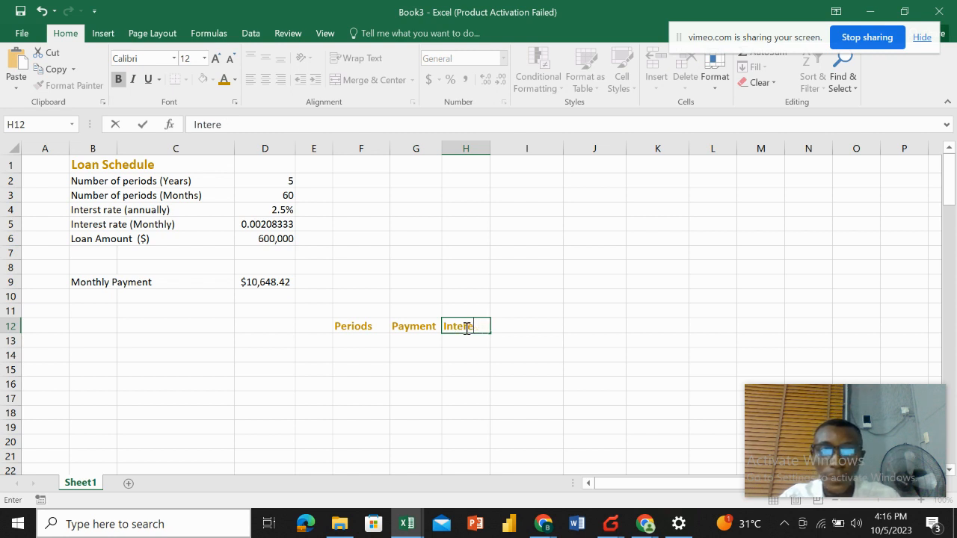
{"action": "type", "text": "st"}
{"action": "key", "text": "Return"}
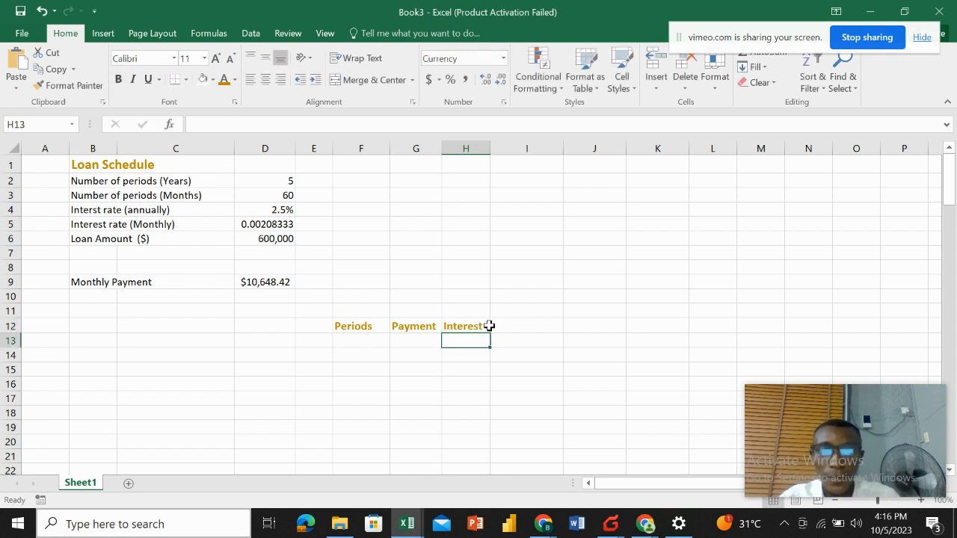
{"action": "left_click", "coordinate": [491, 326]}
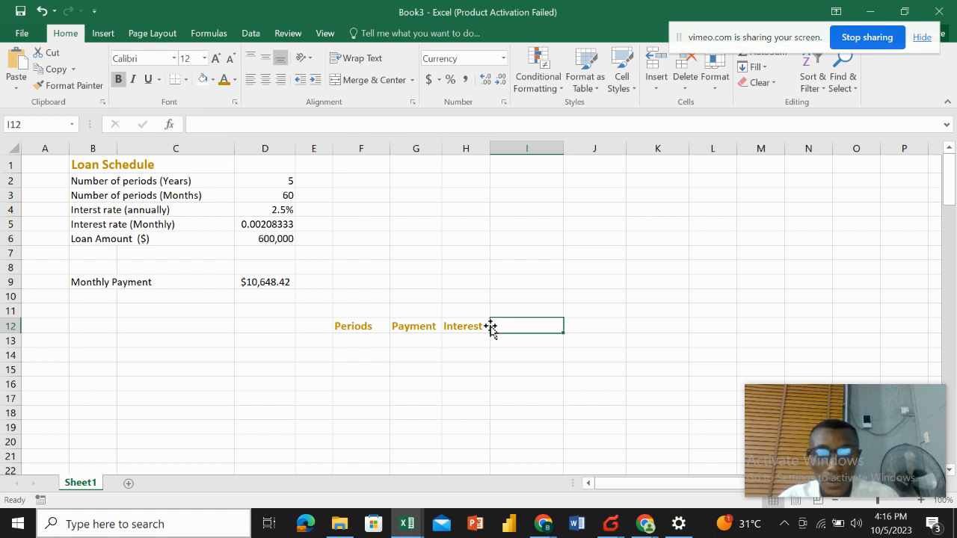
{"action": "type", "text": "Princ"}
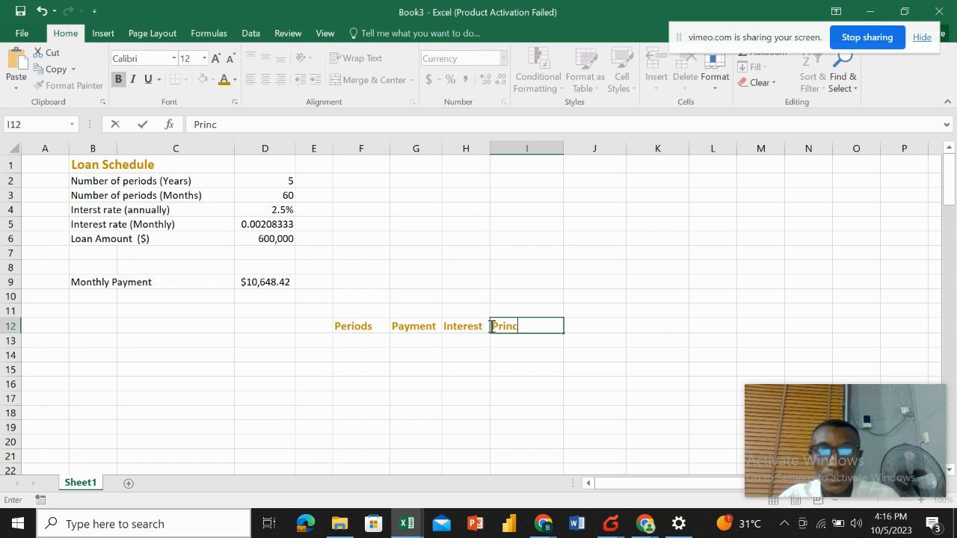
{"action": "type", "text": "ipal"}
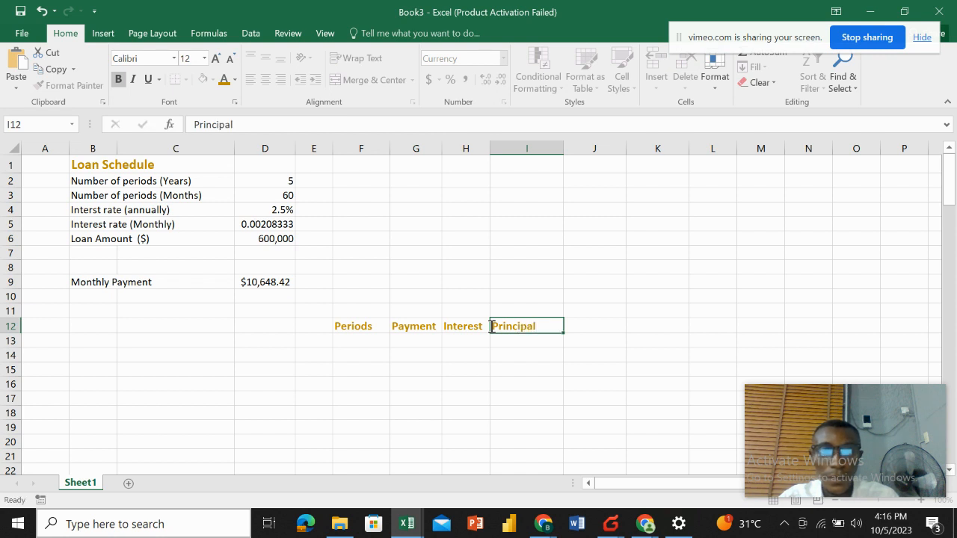
{"action": "key", "text": "Return"}
Enter the header Residual Debt in J12 and format it bold with the orange font colour like the others.
{"action": "left_click", "coordinate": [581, 323]}
{"action": "type", "text": "R"}
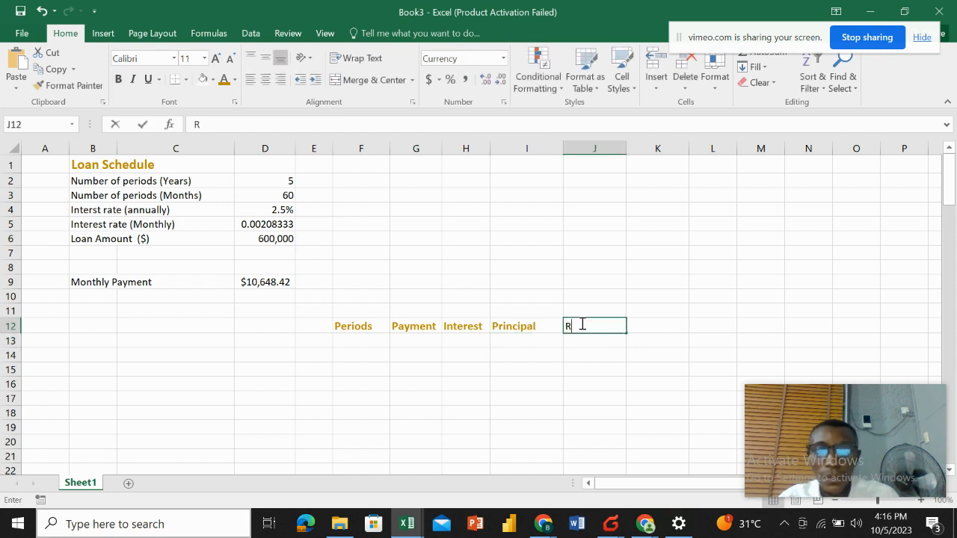
{"action": "type", "text": "esidua"}
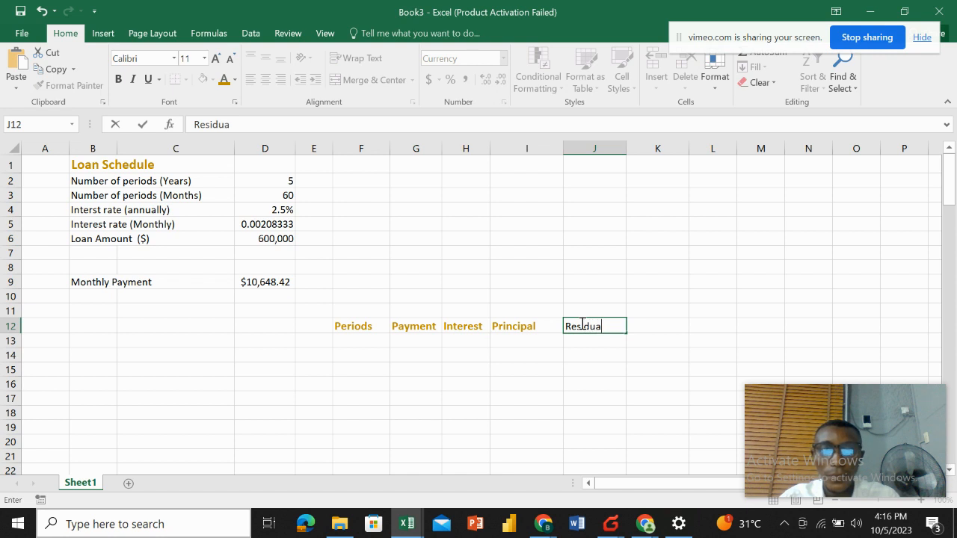
{"action": "type", "text": "l Debt"}
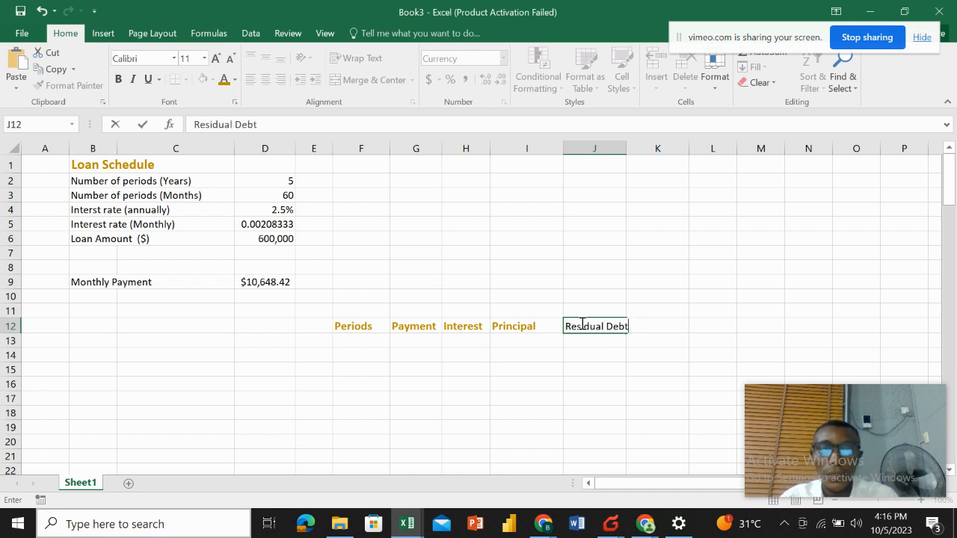
{"action": "key", "text": "ctrl+Return"}
{"action": "key", "text": "Return"}
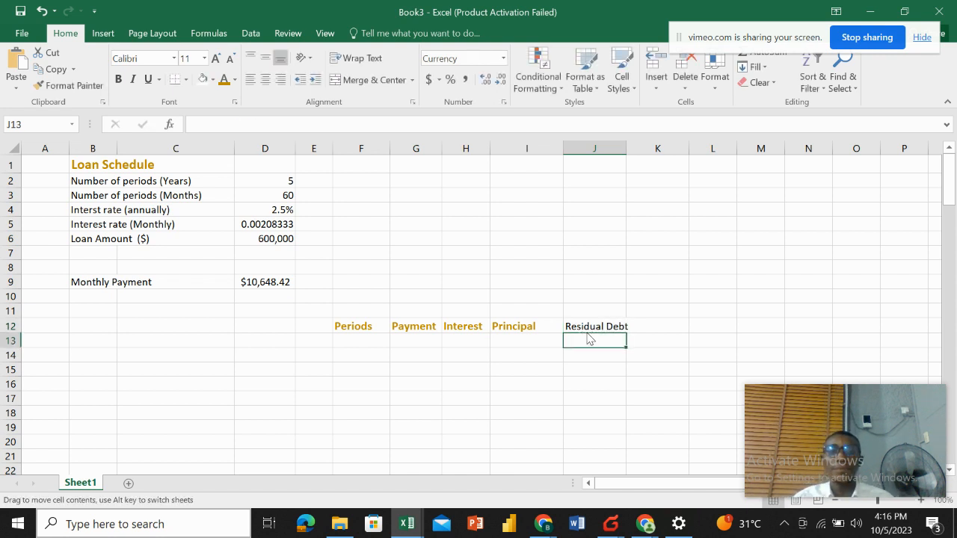
{"action": "left_click", "coordinate": [586, 326]}
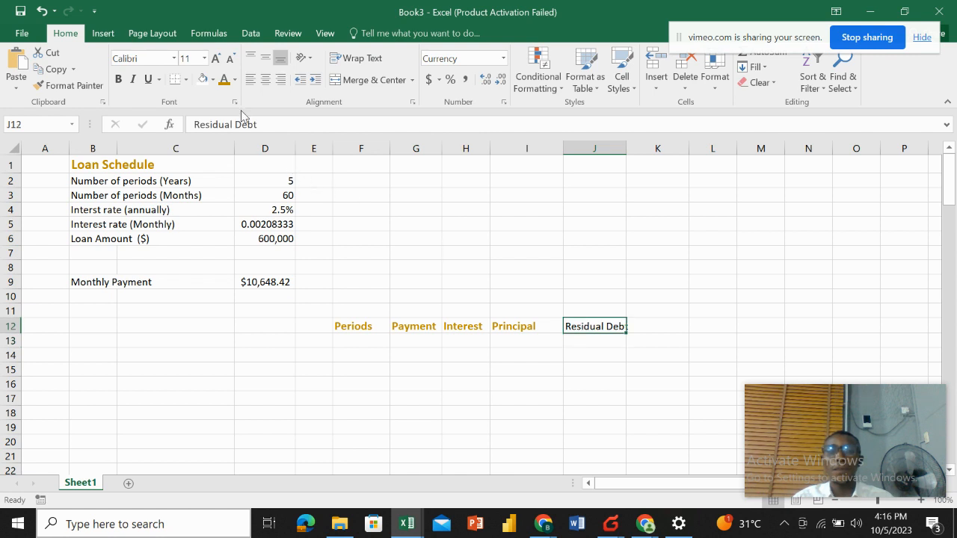
{"action": "left_click", "coordinate": [223, 79]}
{"action": "left_click", "coordinate": [118, 79]}
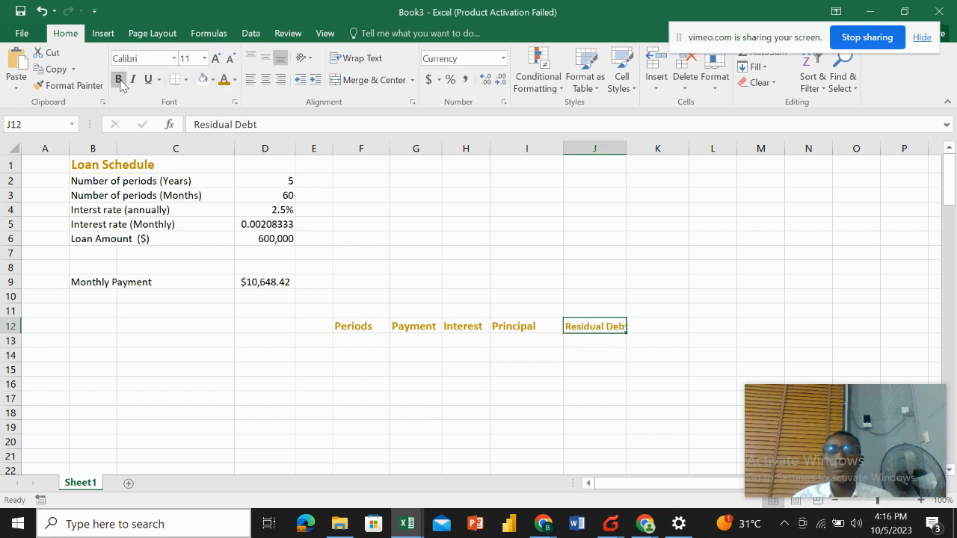
Enter 1 and 2 in F13 and F14, then fill the period numbers down to 60 in F72.
{"action": "left_click", "coordinate": [364, 341]}
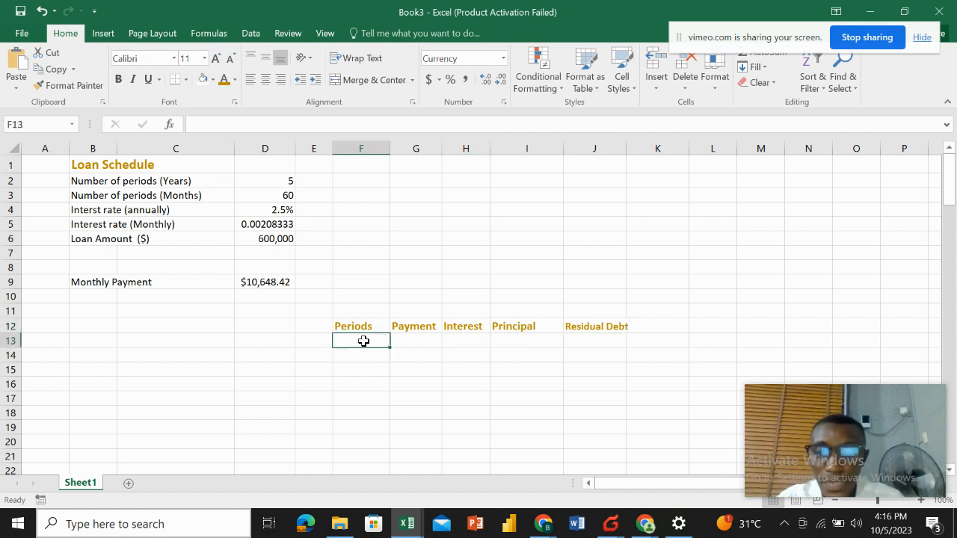
{"action": "type", "text": "1"}
{"action": "key", "text": "Return"}
{"action": "type", "text": "2"}
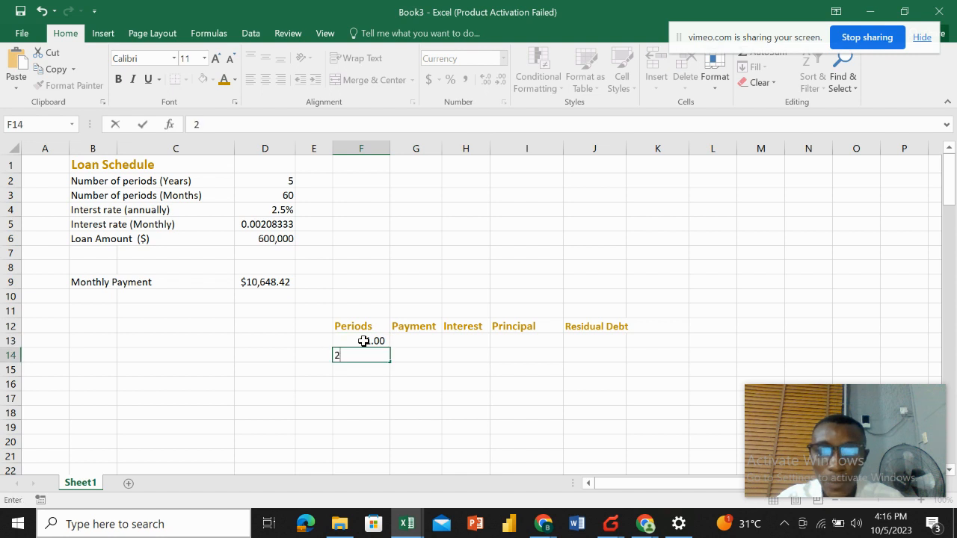
{"action": "key", "text": "Return"}
{"action": "left_click", "coordinate": [364, 341]}
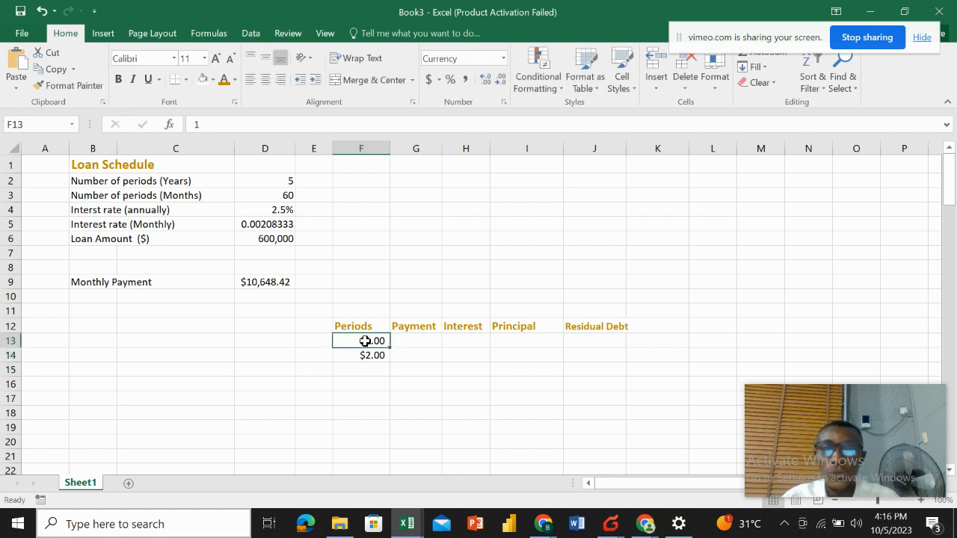
{"action": "mouse_move", "coordinate": [364, 341]}
{"action": "left_mouse_down"}
{"action": "mouse_move", "coordinate": [365, 374]}
{"action": "mouse_move", "coordinate": [371, 354]}
{"action": "left_mouse_up"}
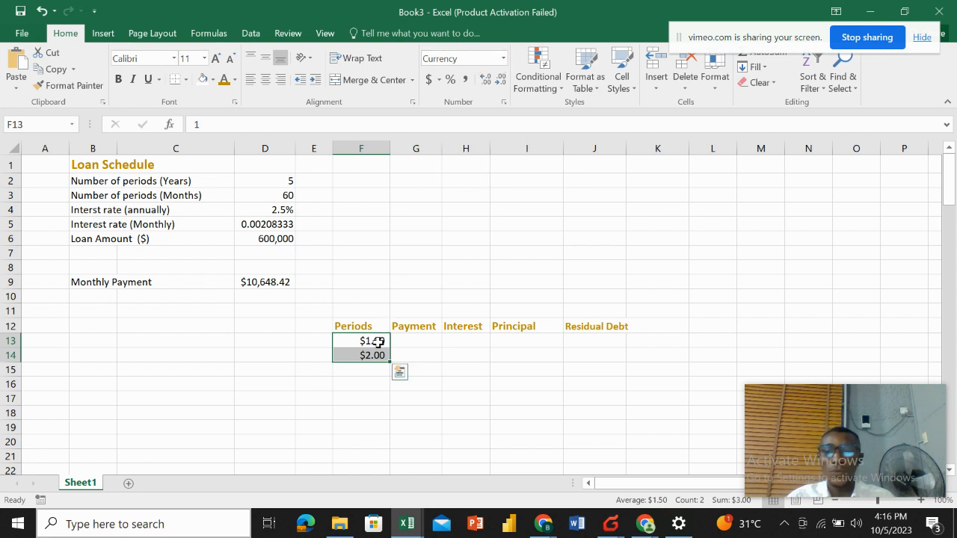
{"action": "left_click", "coordinate": [378, 342]}
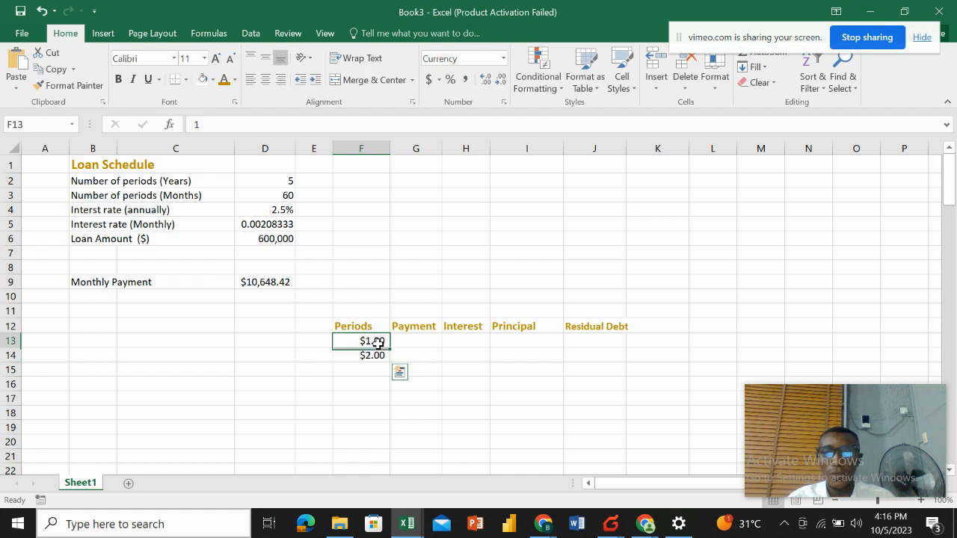
{"action": "left_click_drag", "start_coordinate": [375, 343], "coordinate": [369, 286]}
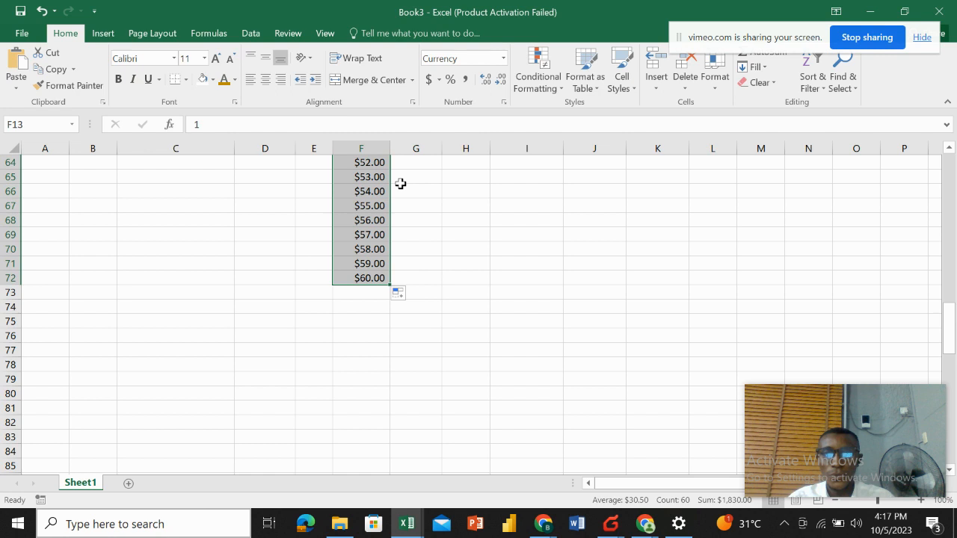
Change the period numbers' format in F13:F72 to General.
{"action": "left_click", "coordinate": [505, 61]}
{"action": "left_click", "coordinate": [474, 75]}
{"action": "scroll", "coordinate": [388, 333], "scroll_direction": "up", "scroll_amount": 20}
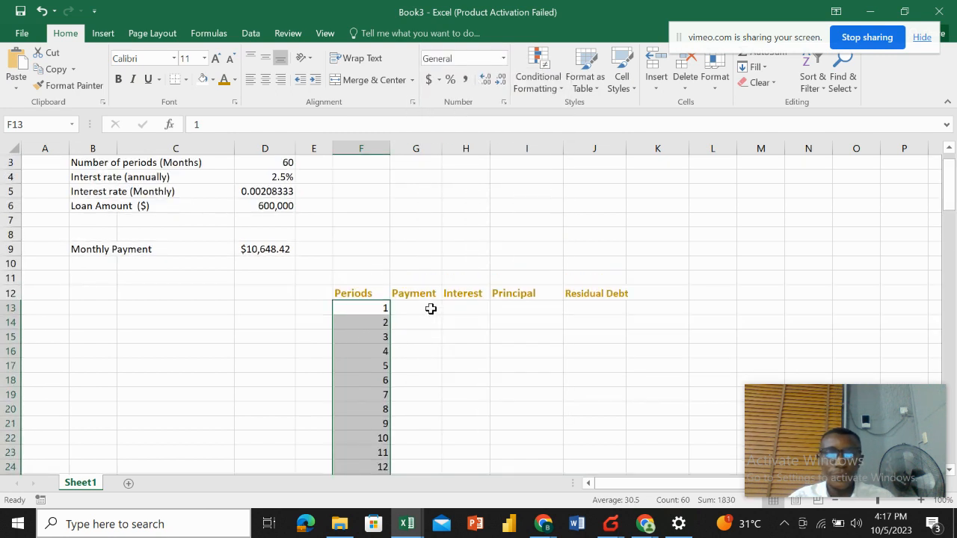
Enter the formula =D9 in G13 to reference the monthly payment.
{"action": "left_click", "coordinate": [429, 308]}
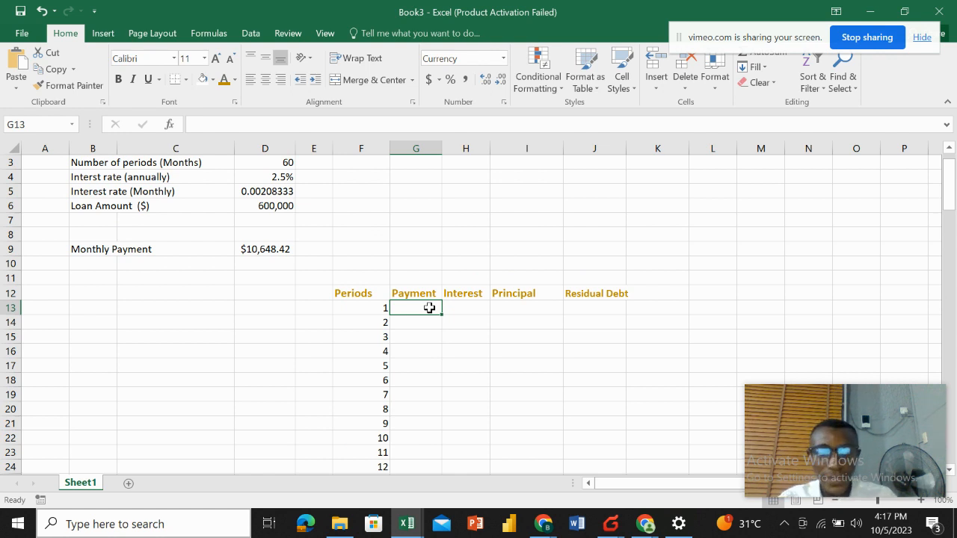
{"action": "type", "text": "="}
{"action": "left_click", "coordinate": [271, 251]}
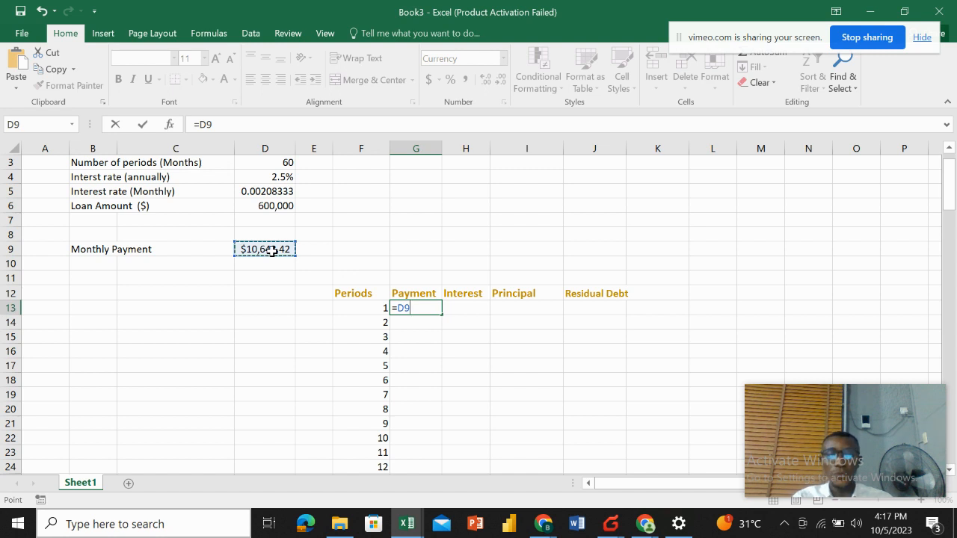
{"action": "key", "text": "Return"}
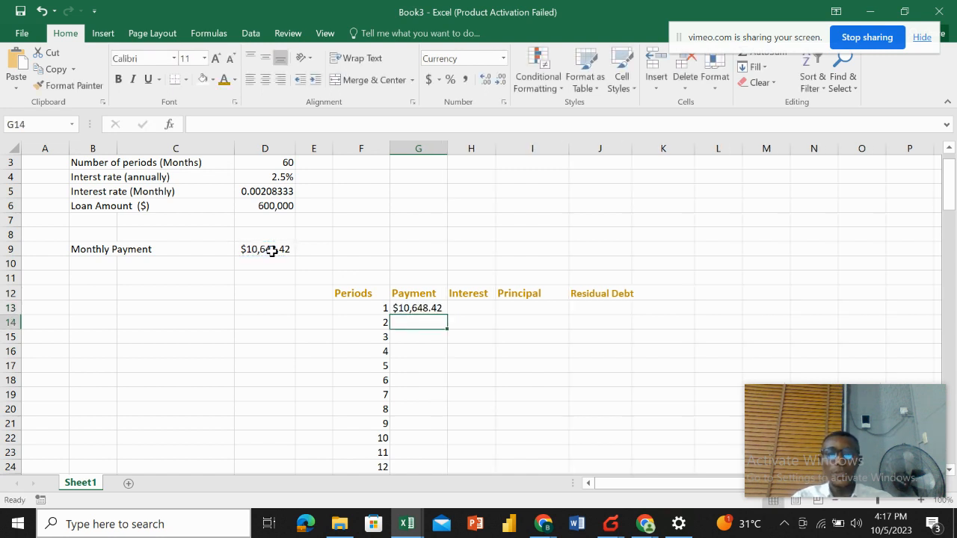
{"action": "left_click", "coordinate": [423, 308]}
{"action": "double_click", "coordinate": [444, 314]}
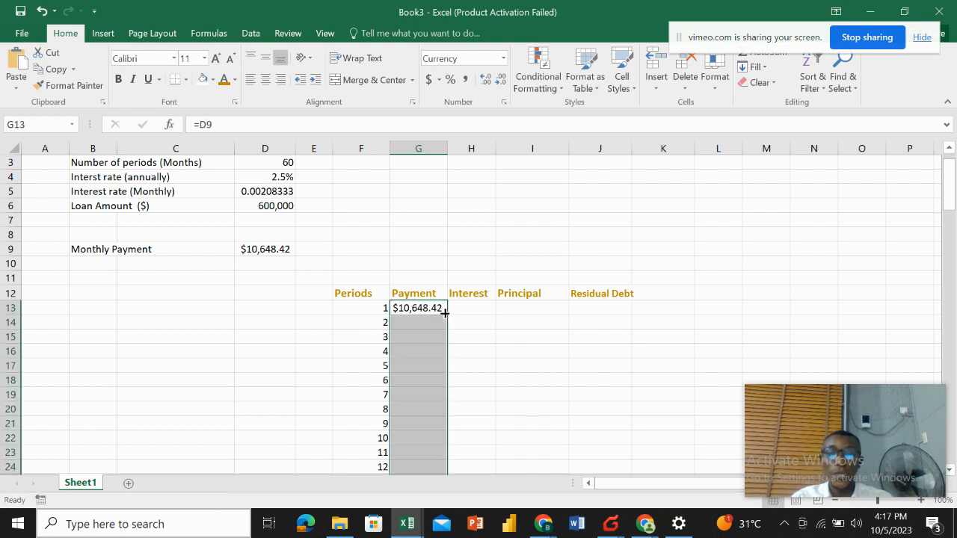
{"action": "key", "text": "ctrl+z"}
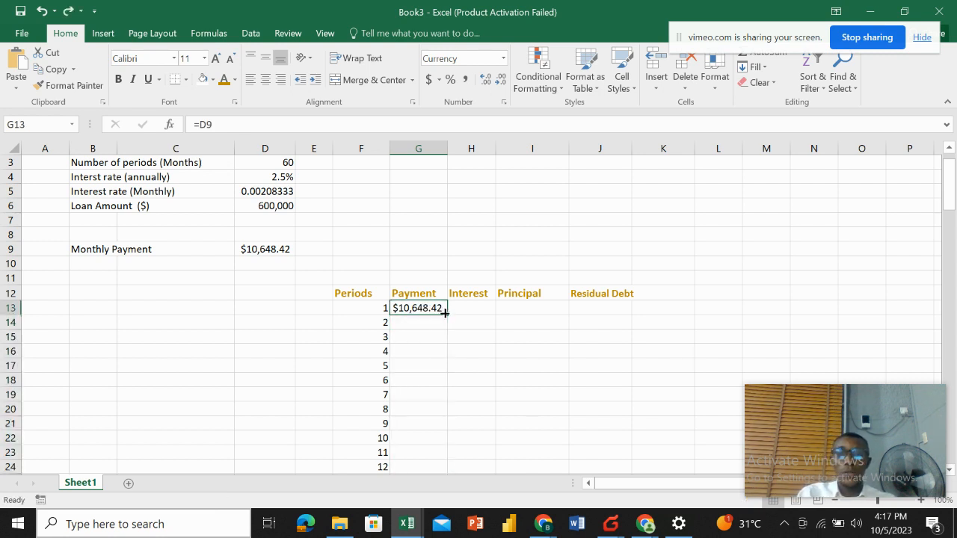
Make the G13 reference absolute as =$D$9 and fill the payment down the Payment column.
{"action": "double_click", "coordinate": [423, 308]}
{"action": "left_click", "coordinate": [404, 308]}
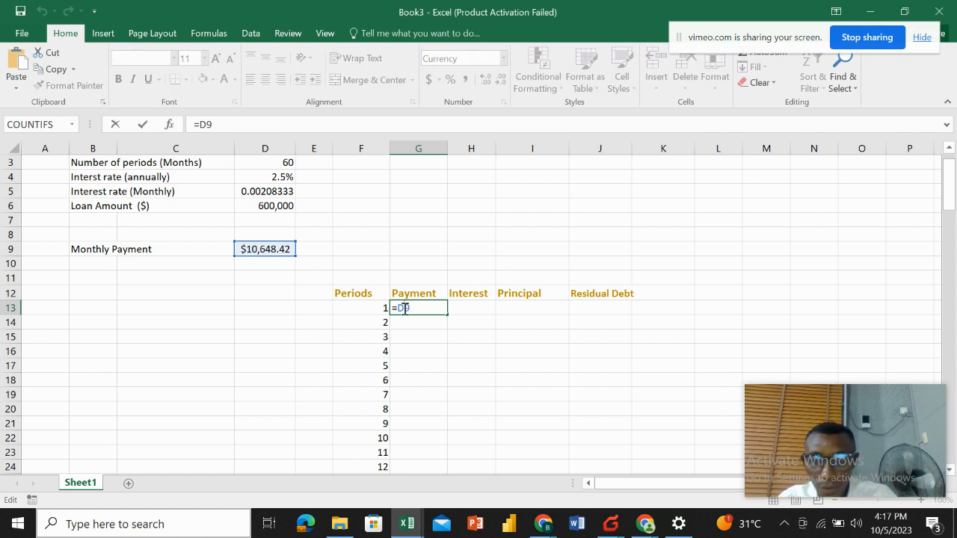
{"action": "type", "text": "$"}
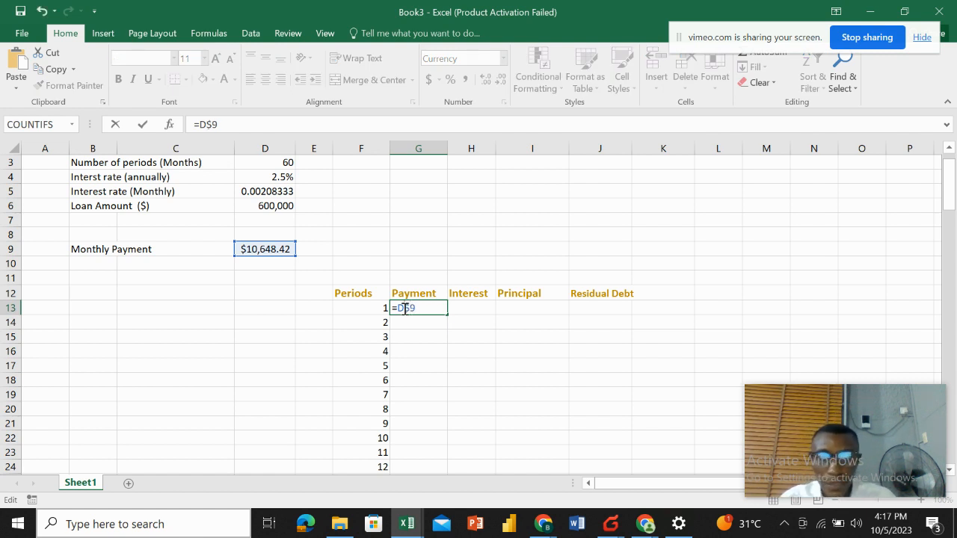
{"action": "key", "text": "Left"}
{"action": "key", "text": "Left"}
{"action": "type", "text": "$"}
{"action": "key", "text": "Return"}
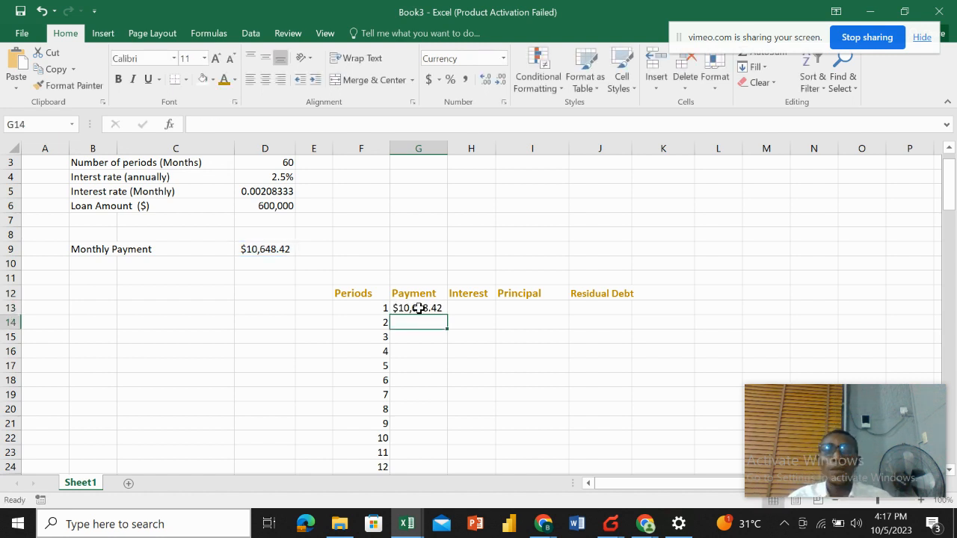
{"action": "left_click", "coordinate": [408, 308]}
{"action": "double_click", "coordinate": [445, 315]}
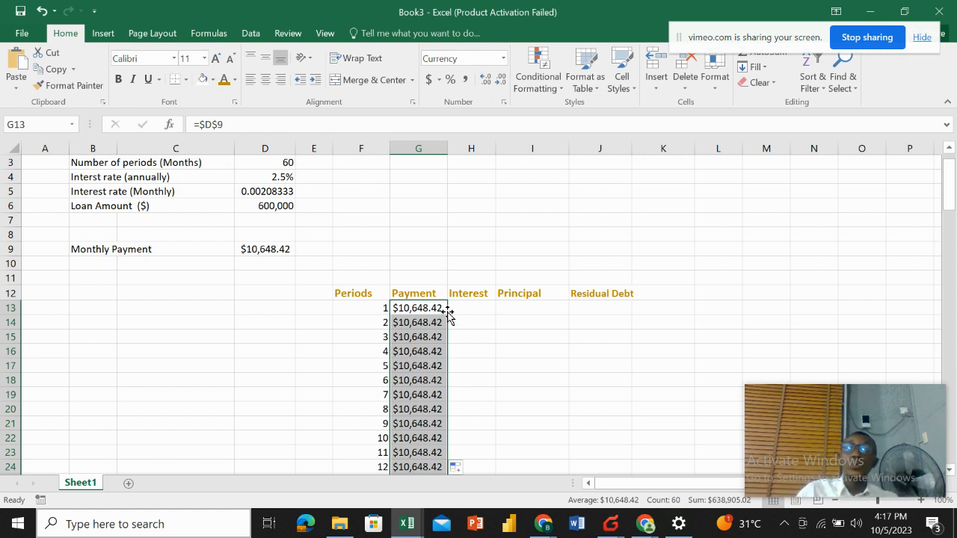
Enter the first interest formula =D5*D6 in H13.
{"action": "left_click", "coordinate": [460, 308]}
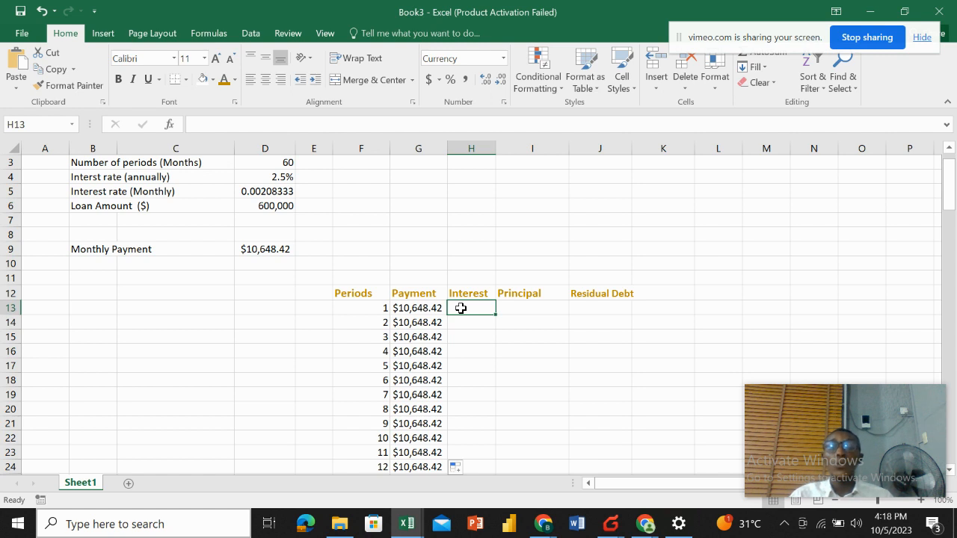
{"action": "type", "text": "="}
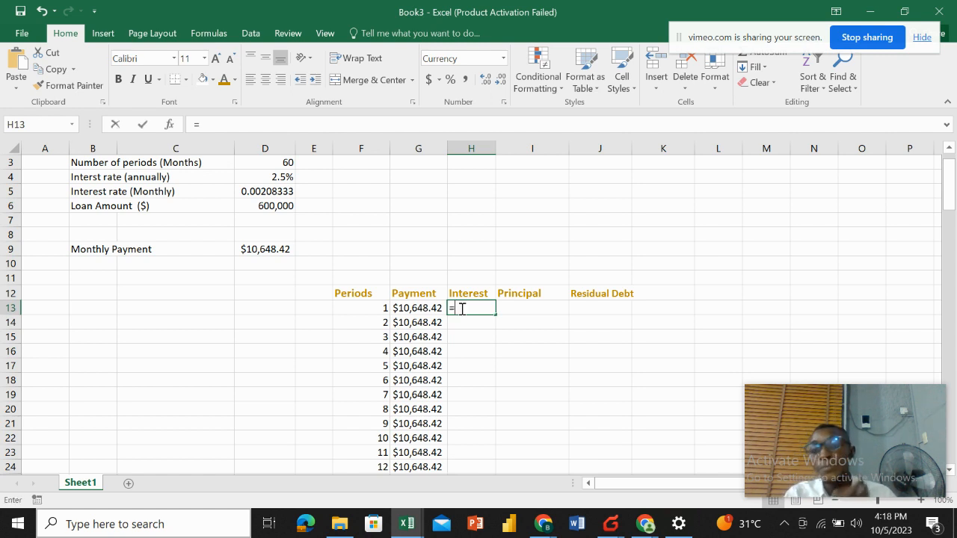
{"action": "left_click", "coordinate": [274, 191]}
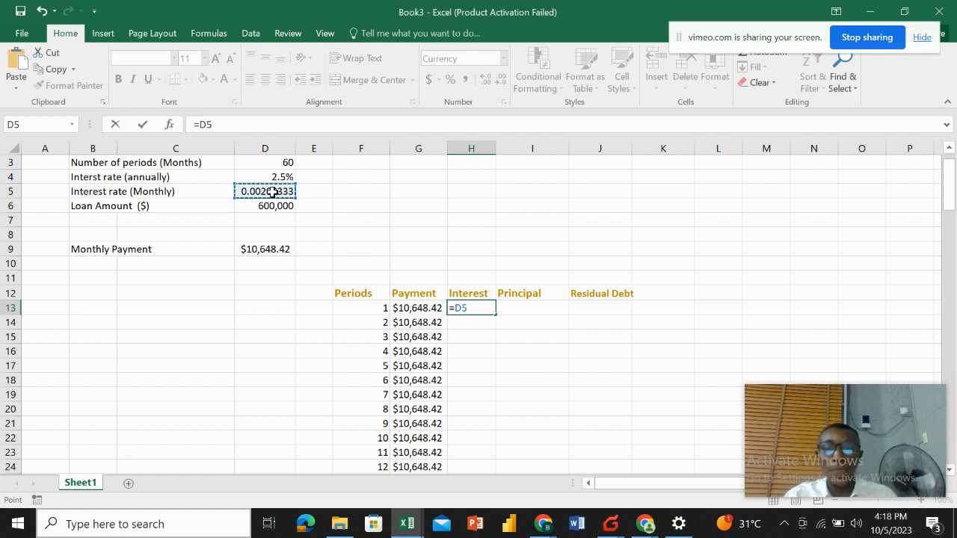
{"action": "type", "text": "*"}
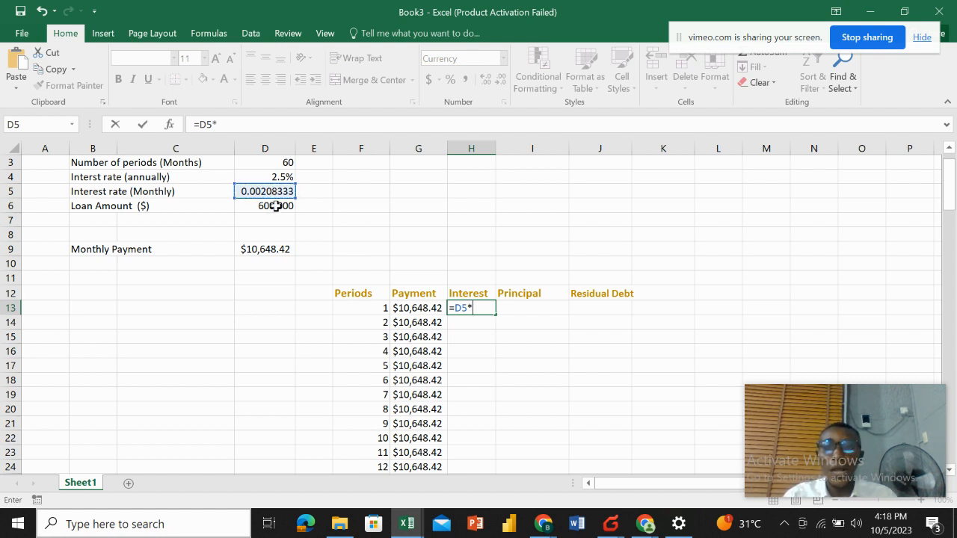
{"action": "left_click", "coordinate": [276, 206]}
{"action": "key", "text": "Return"}
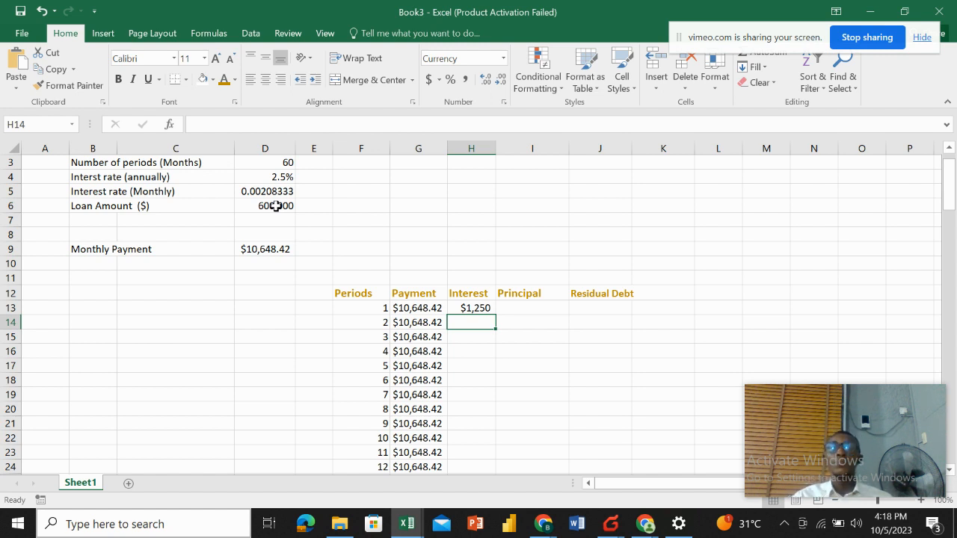
Enter the first principal formula =G13-H13 in I13.
{"action": "left_click", "coordinate": [516, 310]}
{"action": "type", "text": "="}
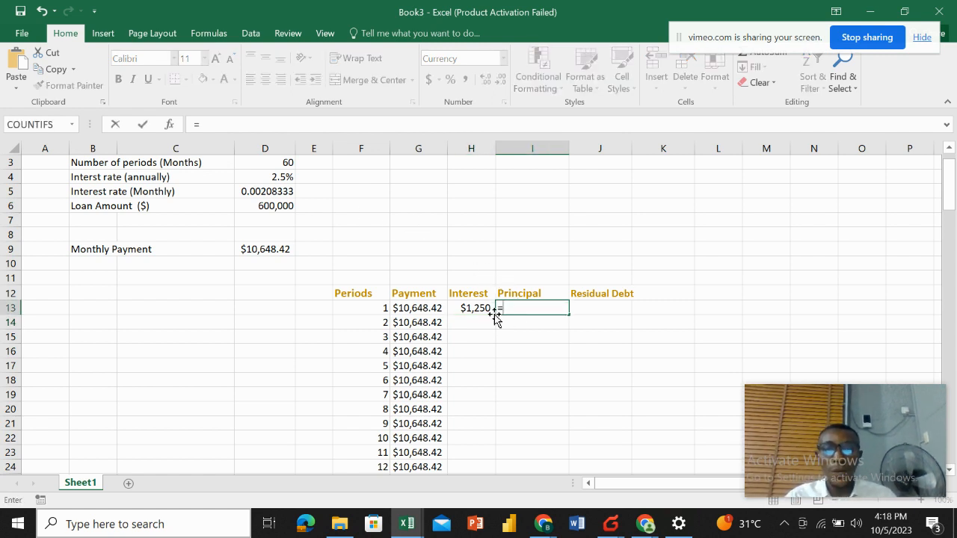
{"action": "left_click", "coordinate": [431, 307]}
{"action": "type", "text": "-"}
{"action": "left_click", "coordinate": [476, 308]}
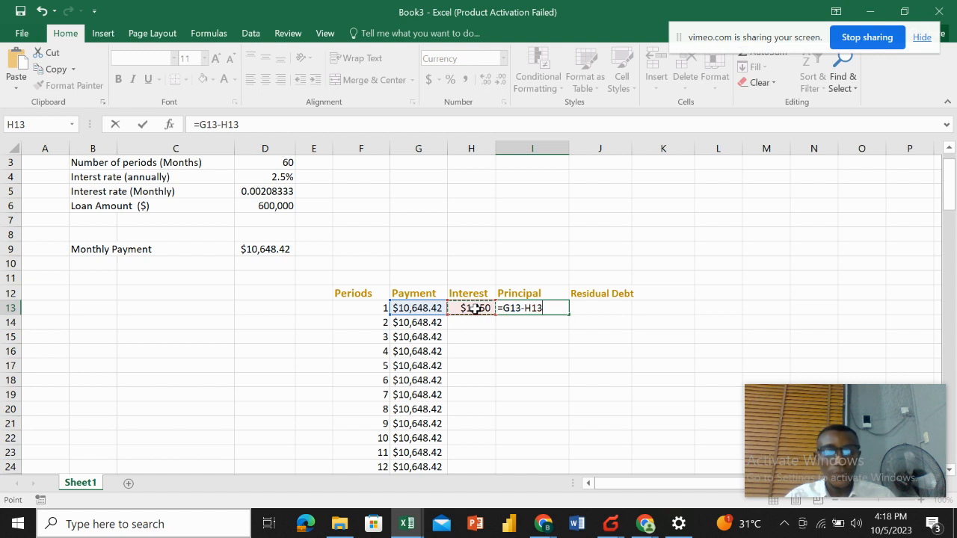
{"action": "key", "text": "Return"}
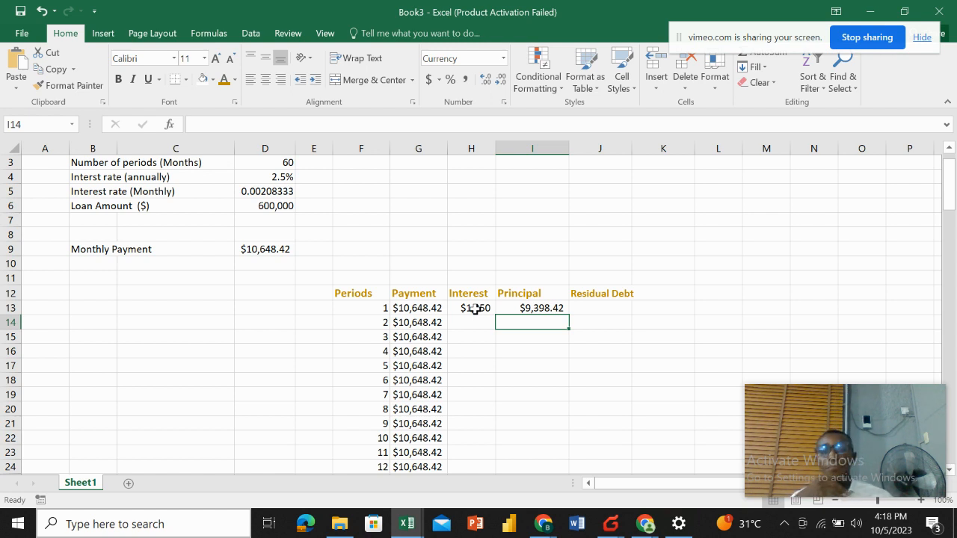
Enter the first residual debt formula =D6-I13 in J13.
{"action": "left_click", "coordinate": [539, 306]}
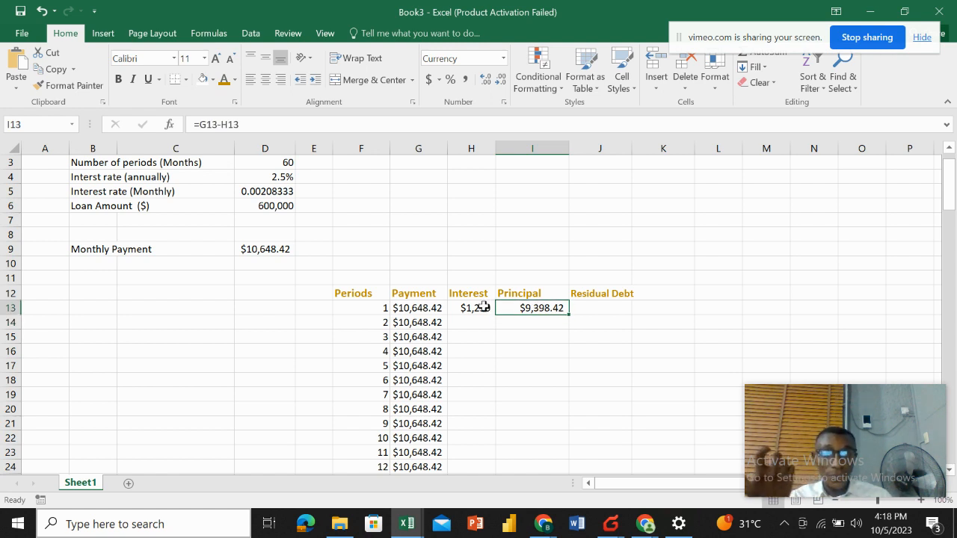
{"action": "left_click", "coordinate": [430, 309]}
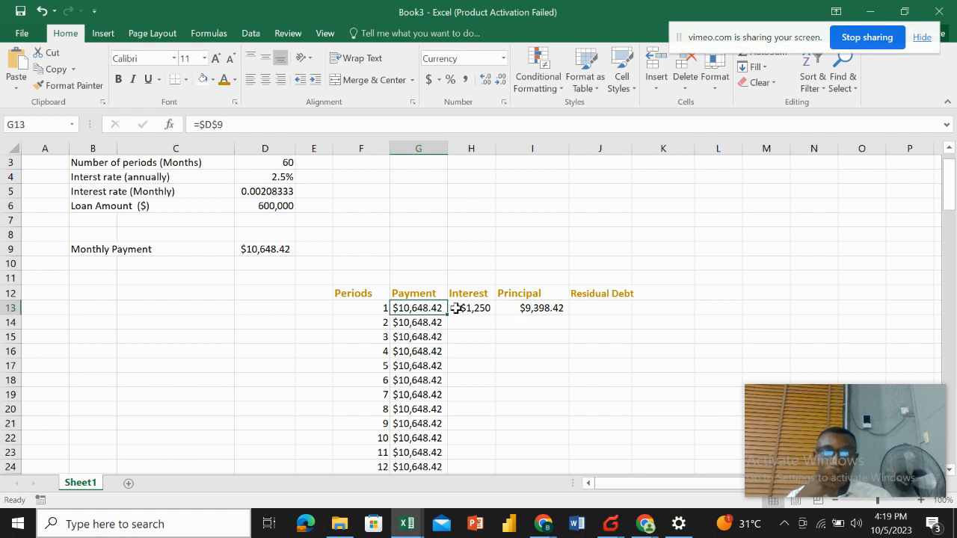
{"action": "left_click", "coordinate": [465, 309]}
{"action": "left_click", "coordinate": [523, 308]}
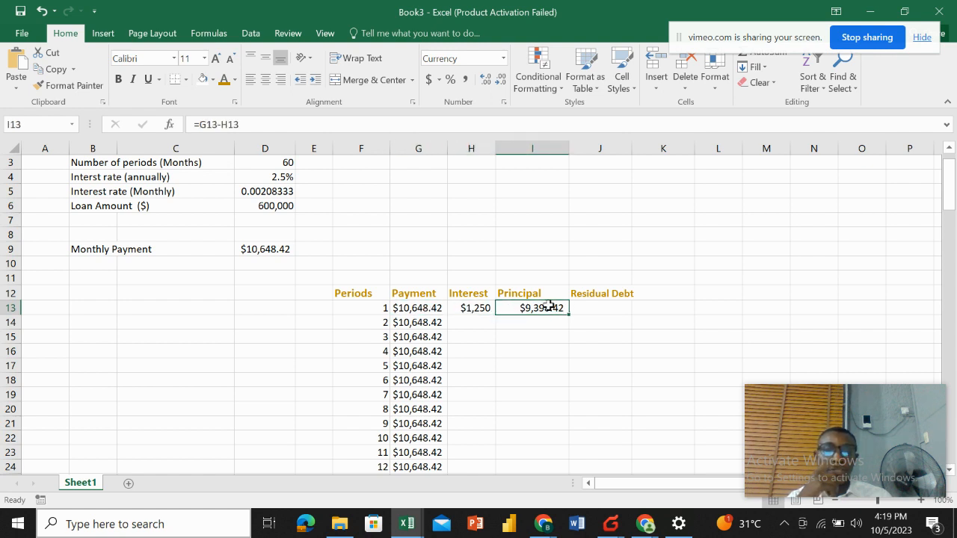
{"action": "left_click", "coordinate": [595, 308]}
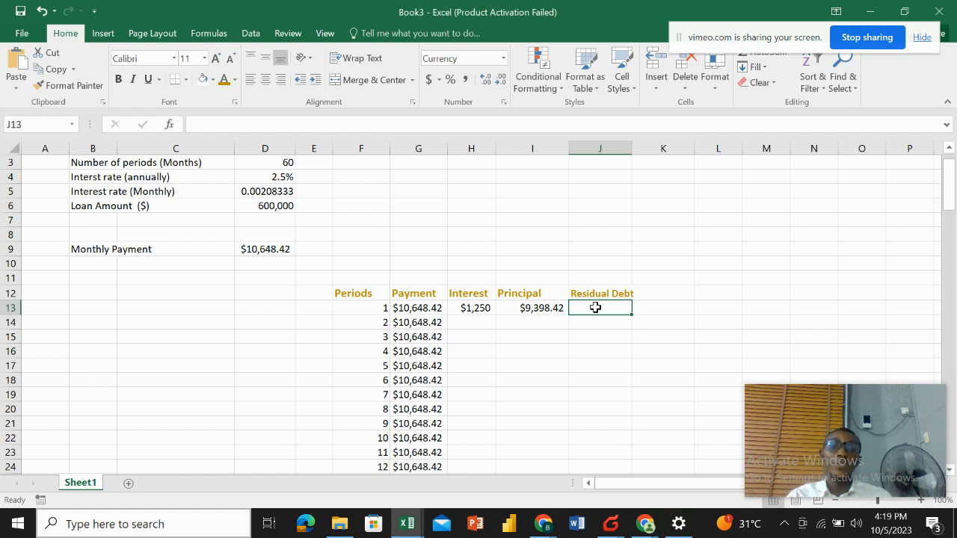
{"action": "type", "text": "="}
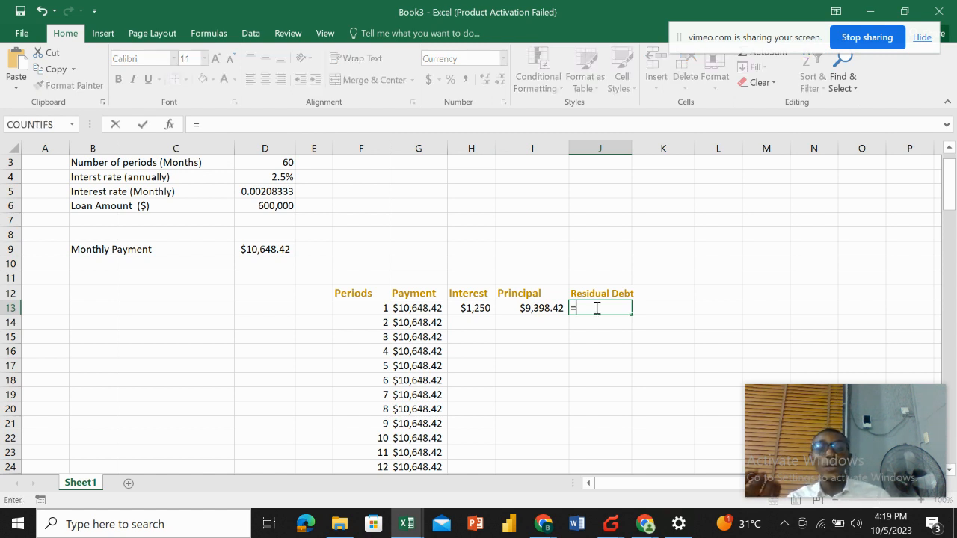
{"action": "left_click", "coordinate": [276, 208]}
{"action": "type", "text": "-"}
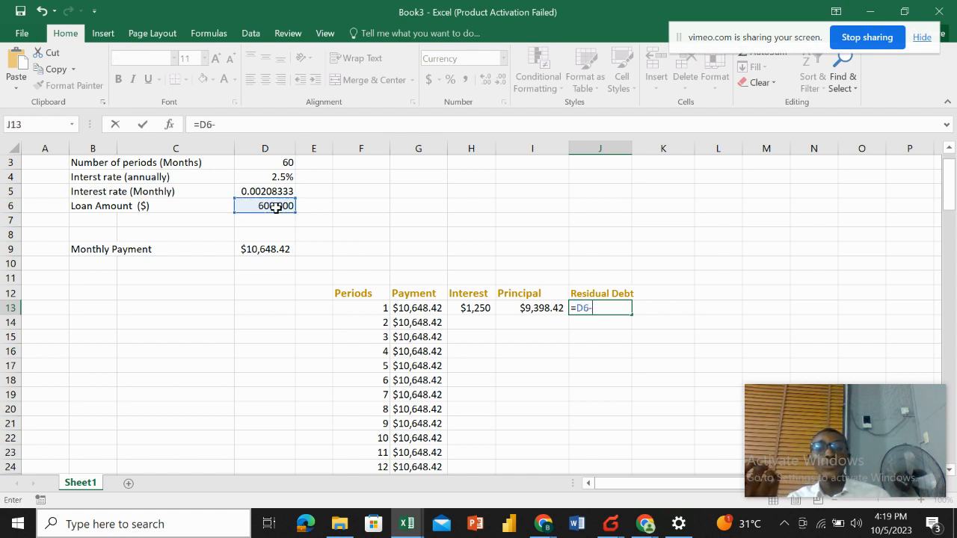
{"action": "left_click", "coordinate": [527, 306]}
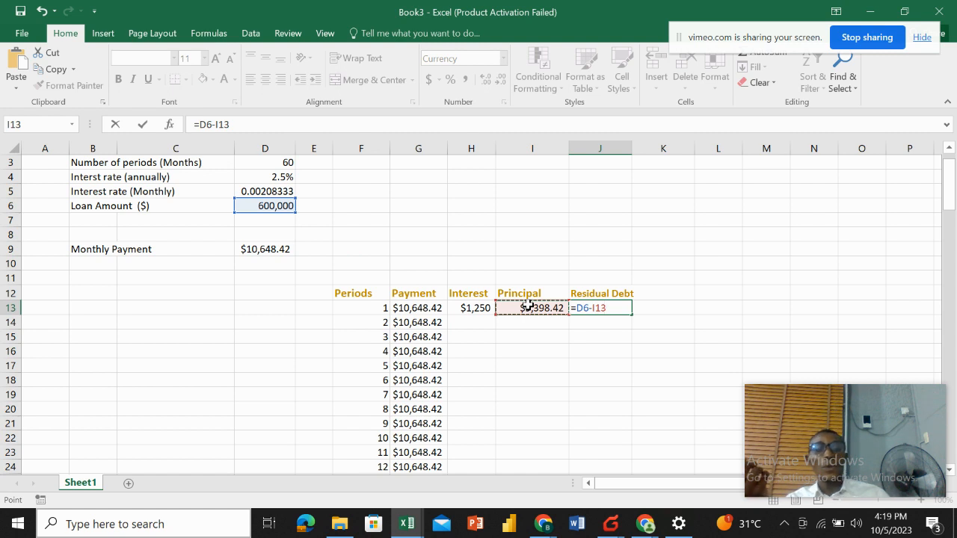
{"action": "key", "text": "Return"}
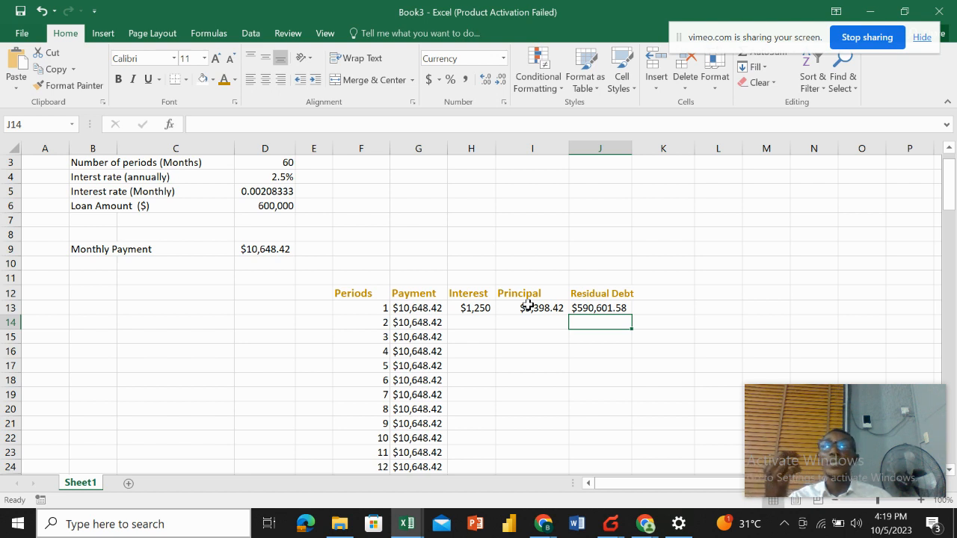
Enter the second-period interest formula =D5*J13 in H14.
{"action": "left_click", "coordinate": [474, 322]}
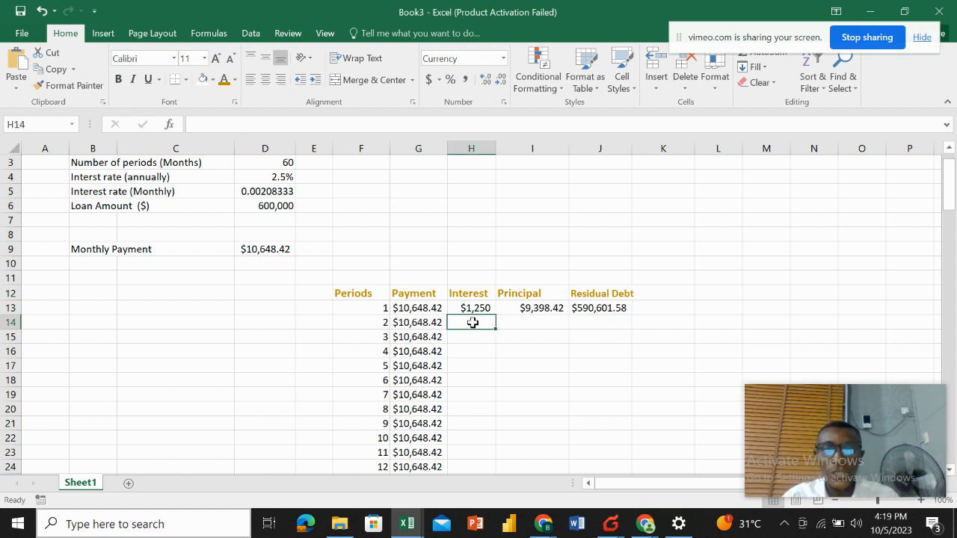
{"action": "type", "text": "="}
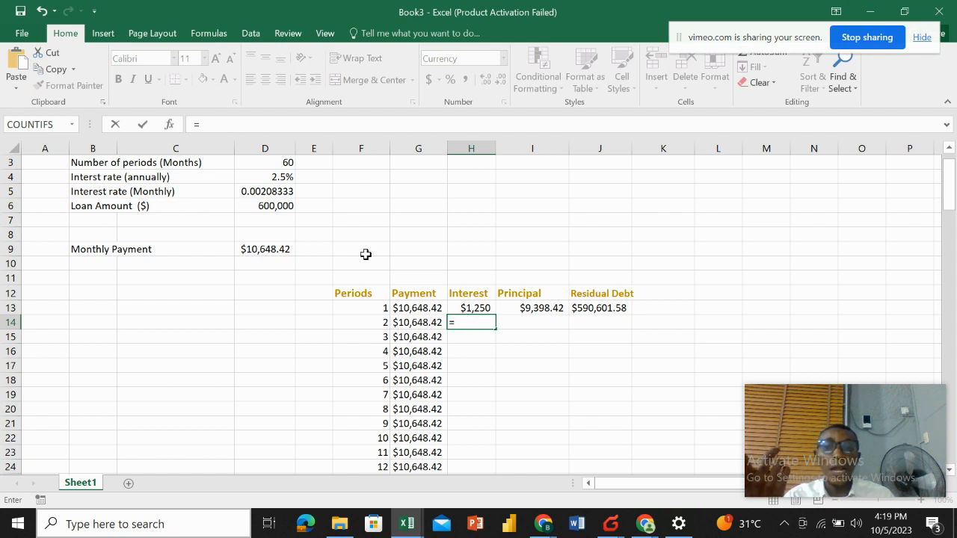
{"action": "left_click", "coordinate": [275, 190]}
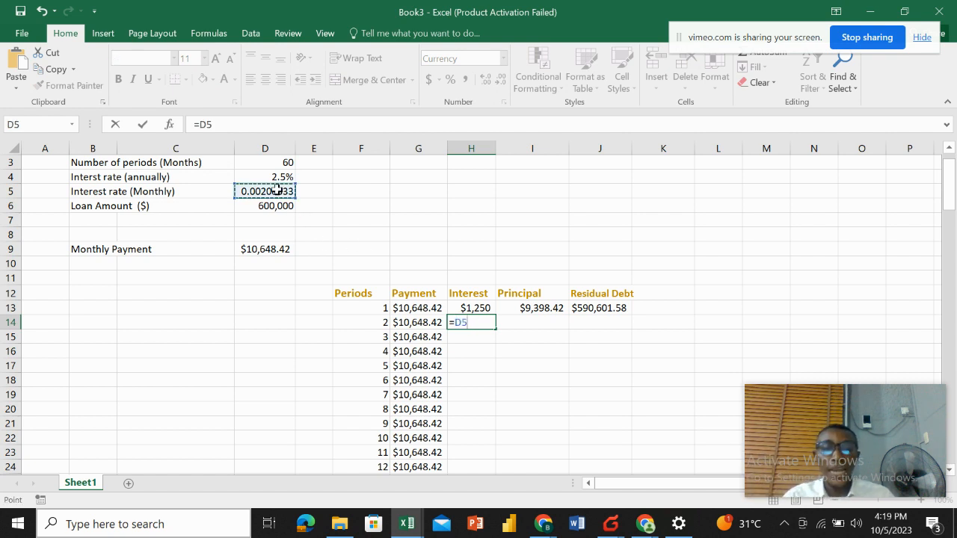
{"action": "type", "text": "*"}
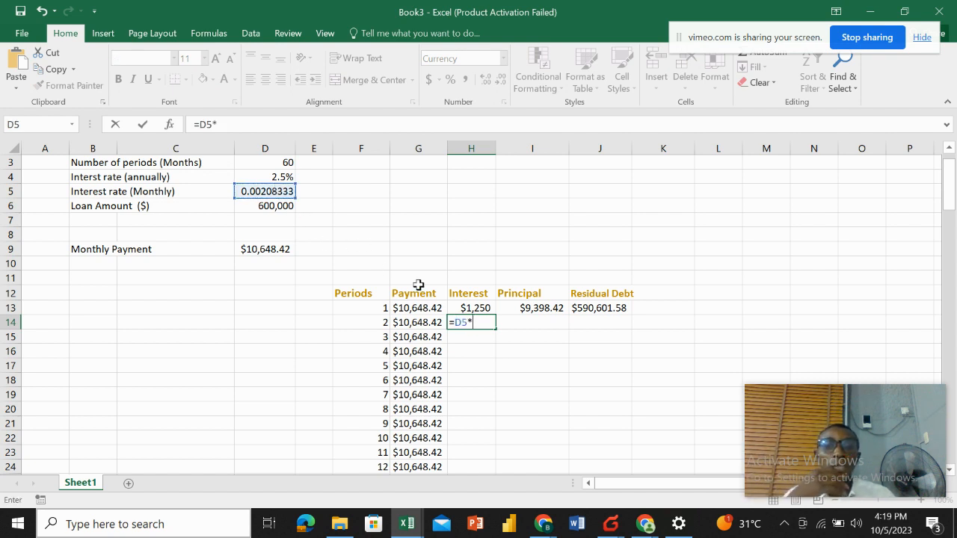
{"action": "left_click", "coordinate": [605, 309]}
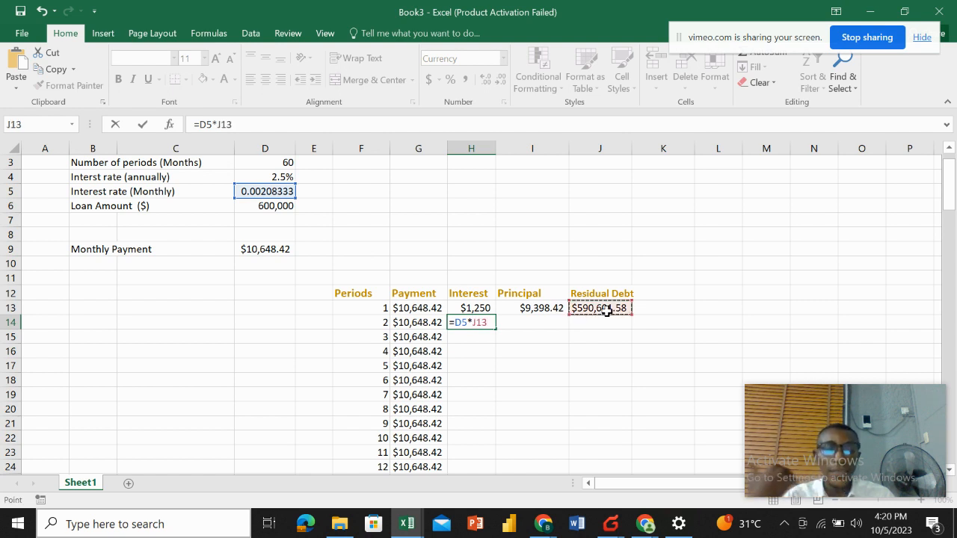
{"action": "key", "text": "Return"}
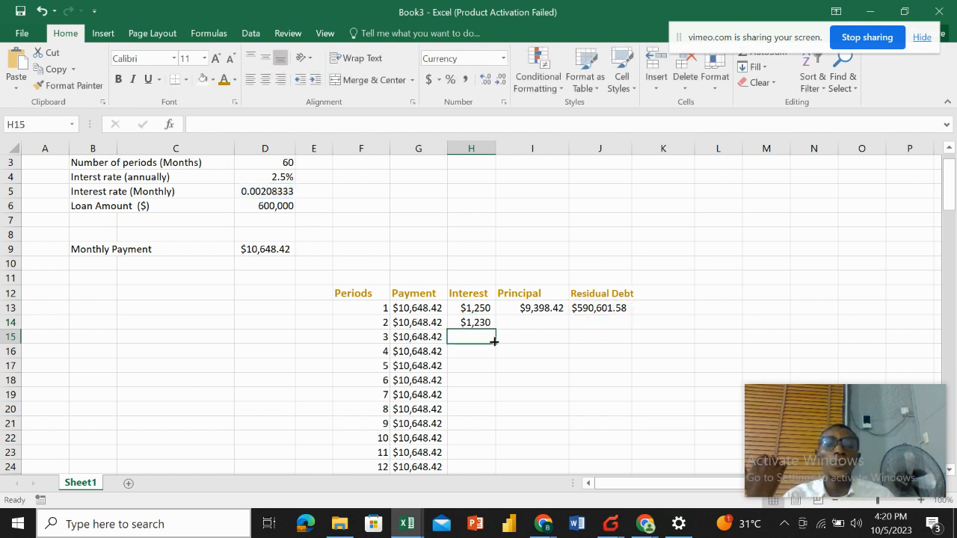
Enter the second-period principal formula =G14-H14 in I14.
{"action": "left_click", "coordinate": [471, 325]}
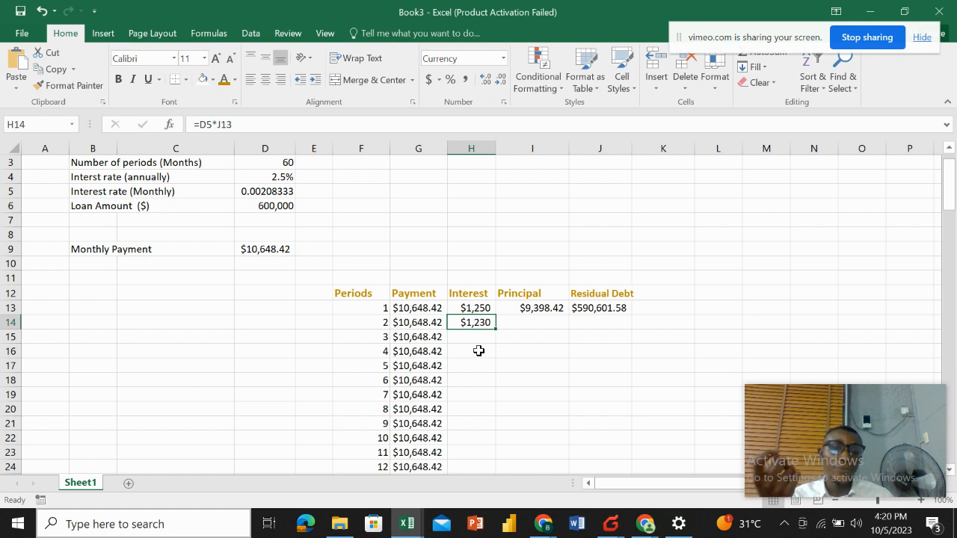
{"action": "left_click", "coordinate": [525, 321]}
{"action": "type", "text": "="}
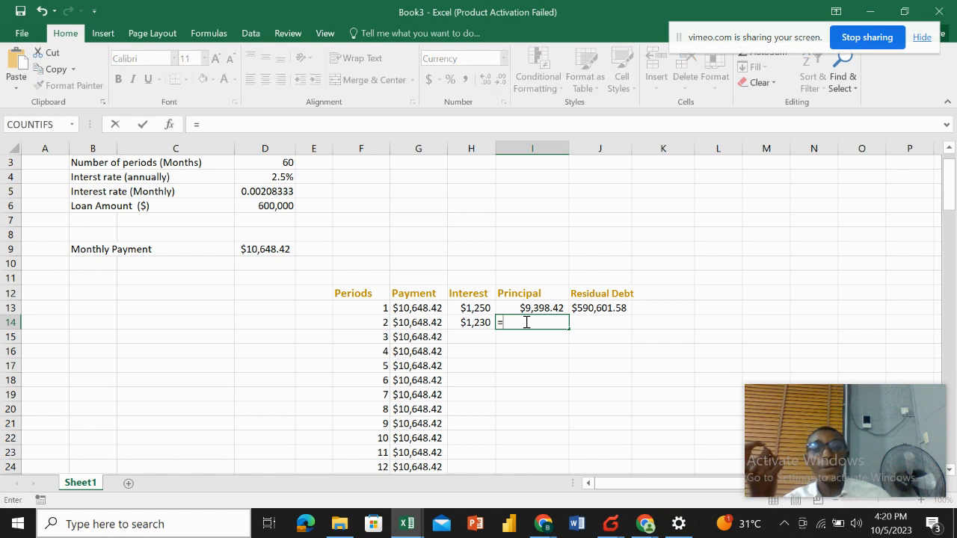
{"action": "left_click", "coordinate": [427, 321]}
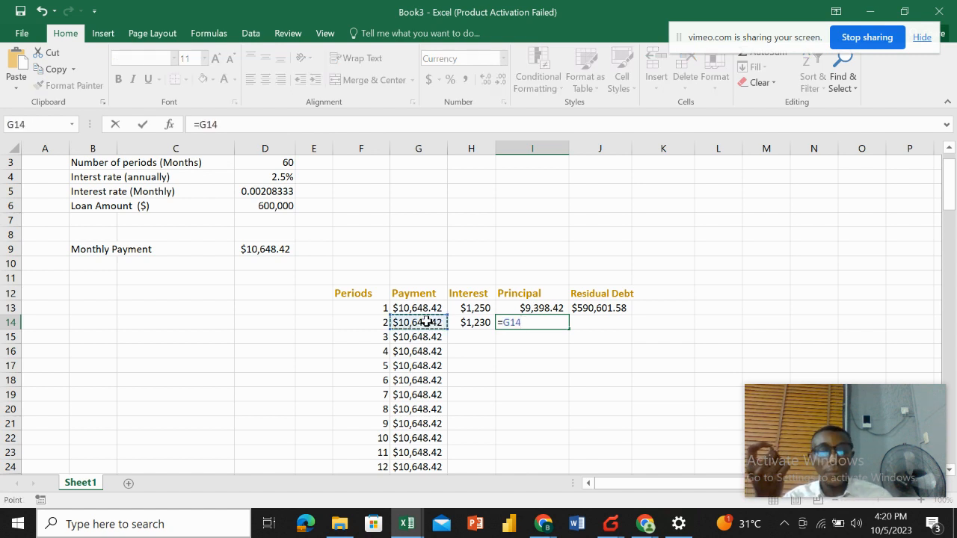
{"action": "type", "text": "-"}
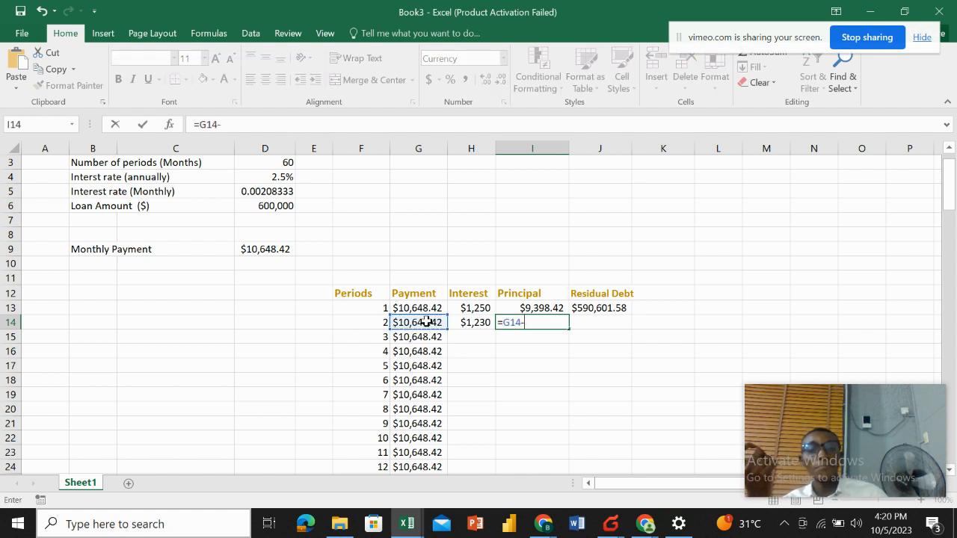
{"action": "left_click", "coordinate": [473, 322]}
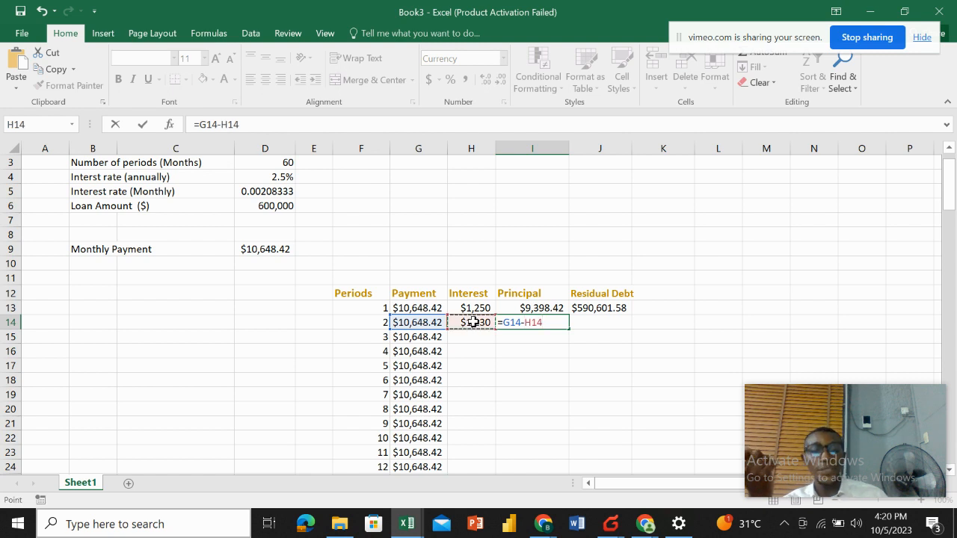
{"action": "key", "text": "Return"}
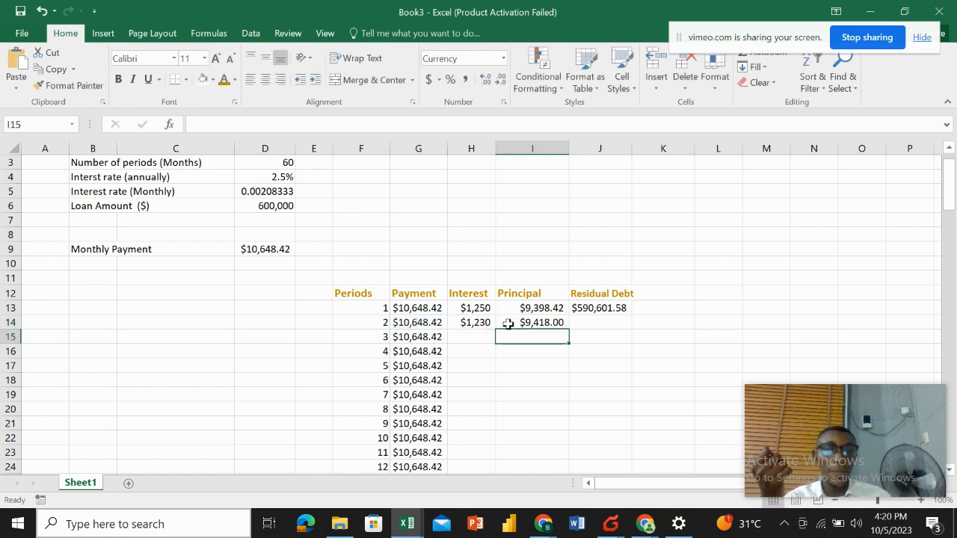
Enter the second-period residual debt formula =J13-I14 in J14.
{"action": "left_click", "coordinate": [584, 323]}
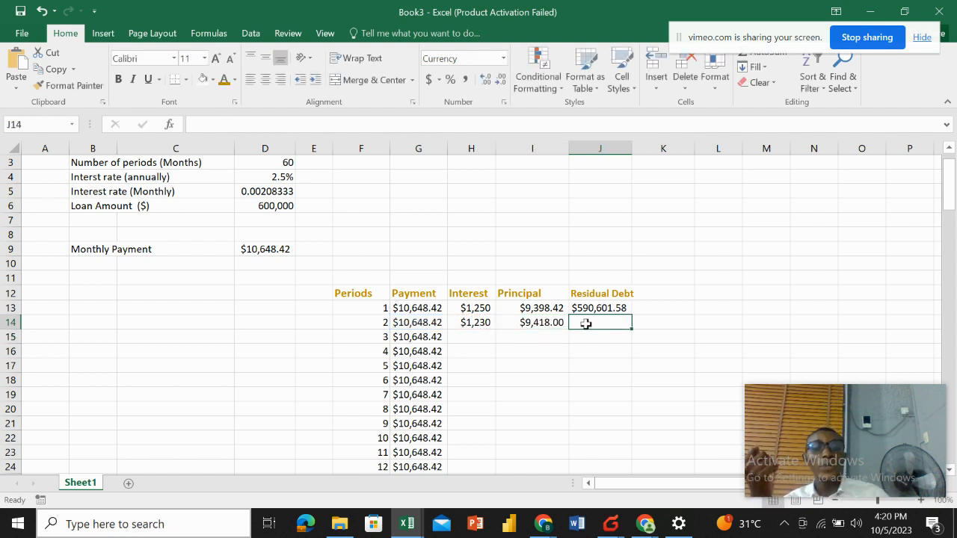
{"action": "type", "text": "="}
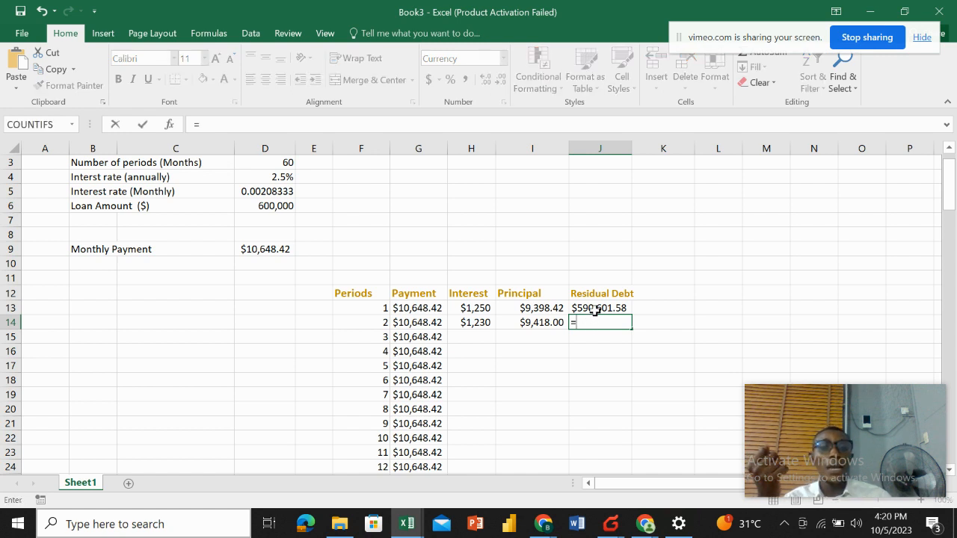
{"action": "left_click", "coordinate": [594, 309]}
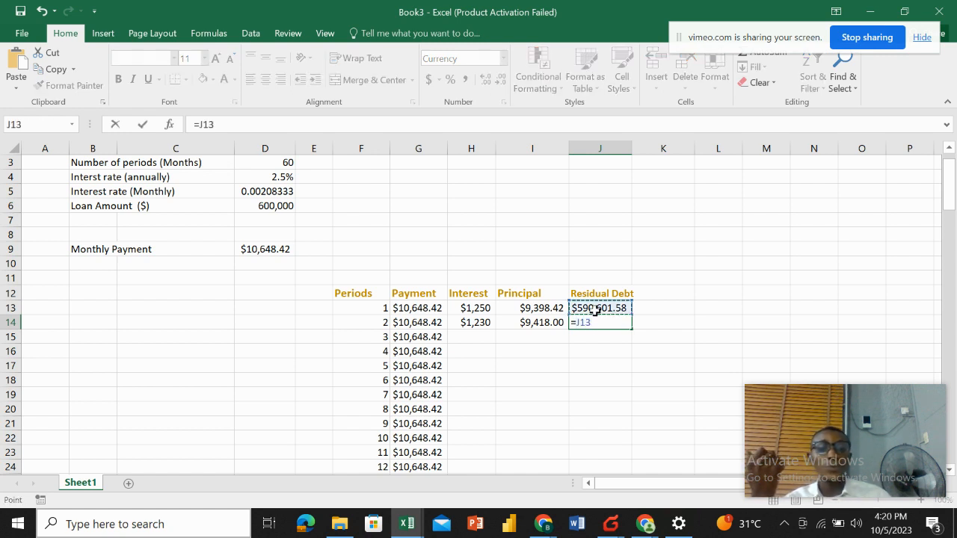
{"action": "type", "text": "-"}
{"action": "left_click", "coordinate": [553, 322]}
{"action": "key", "text": "Return"}
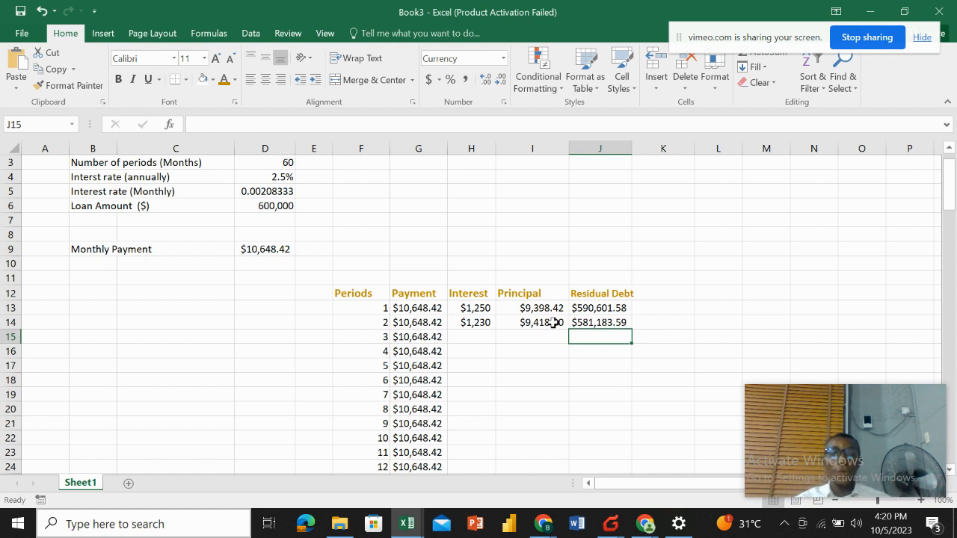
Enter a check formula =SUM(J14,I13:I14) in L15.
{"action": "left_click", "coordinate": [718, 335]}
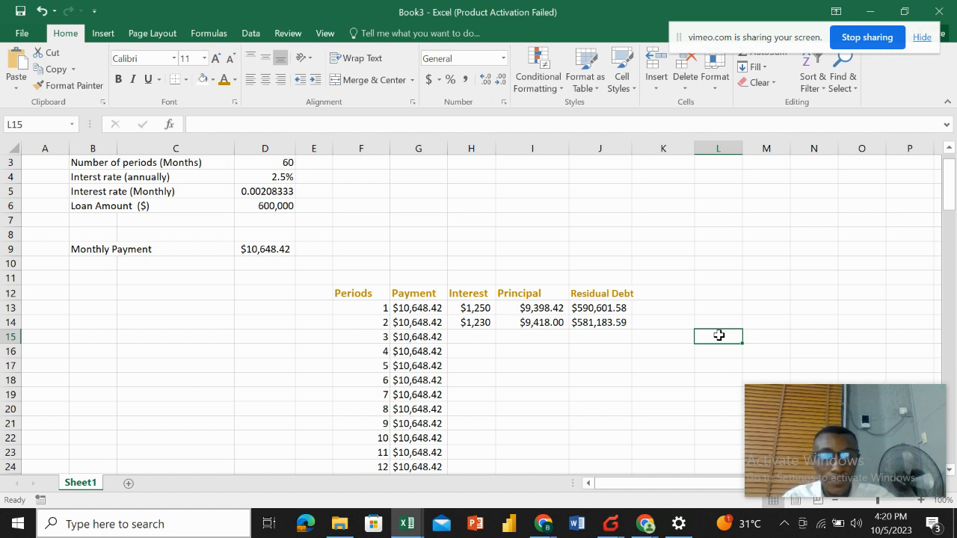
{"action": "type", "text": "=sum"}
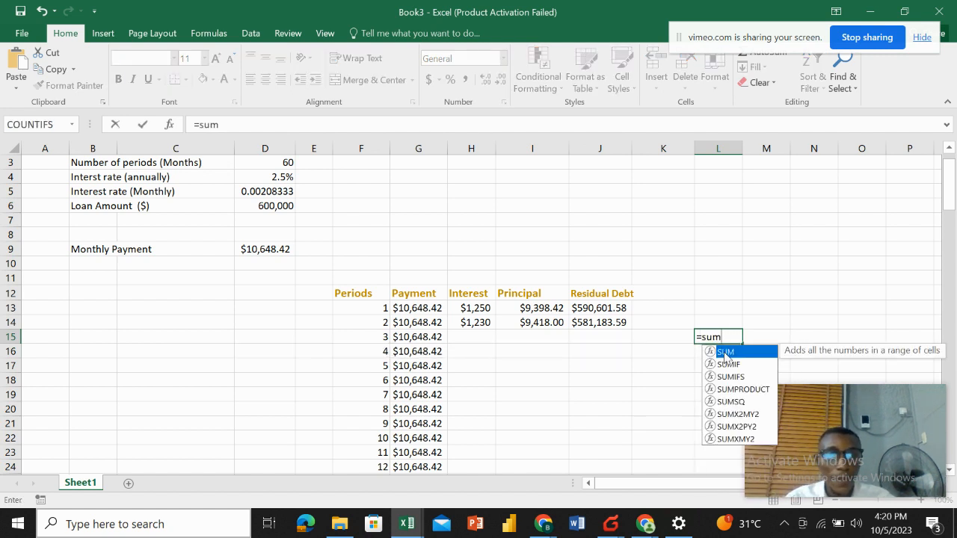
{"action": "double_click", "coordinate": [725, 352]}
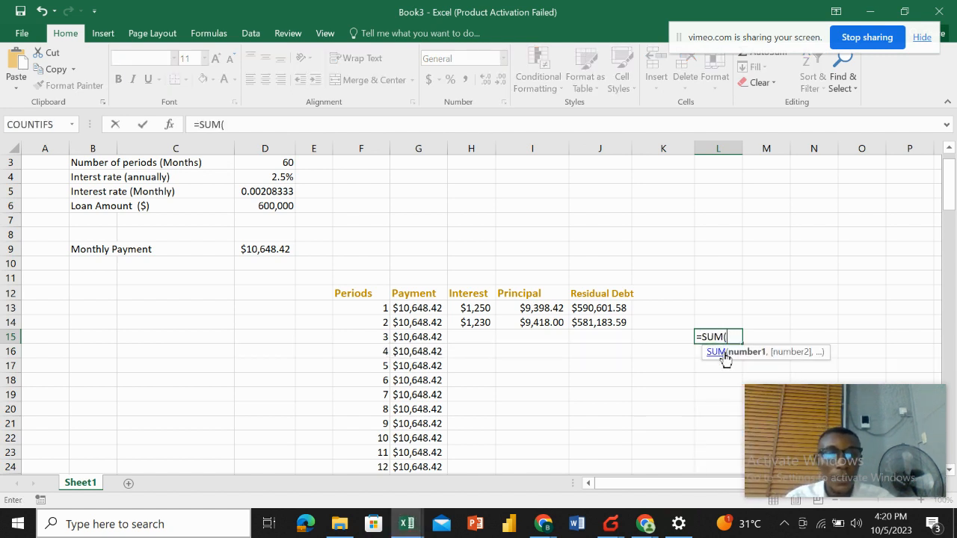
{"action": "left_click", "coordinate": [600, 322]}
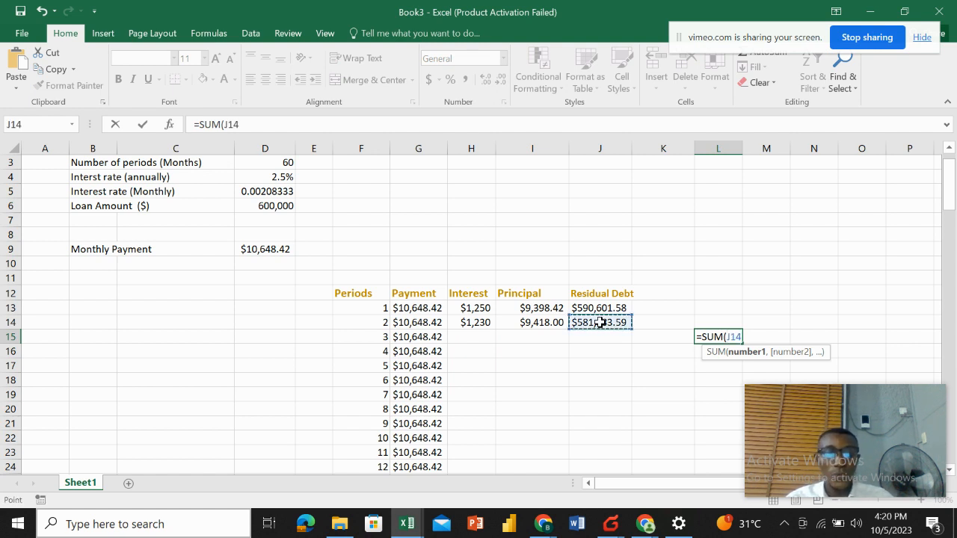
{"action": "type", "text": ","}
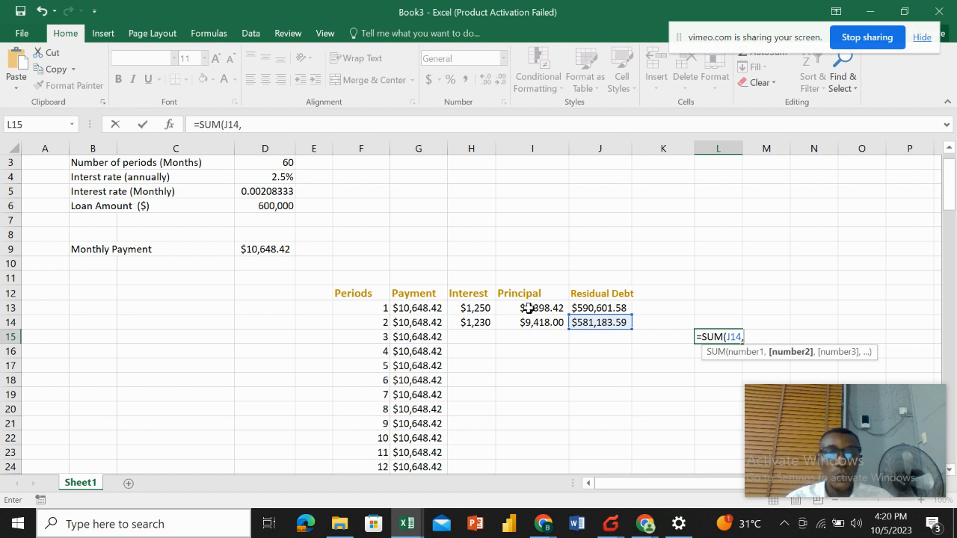
{"action": "left_click_drag", "start_coordinate": [528, 308], "coordinate": [528, 319]}
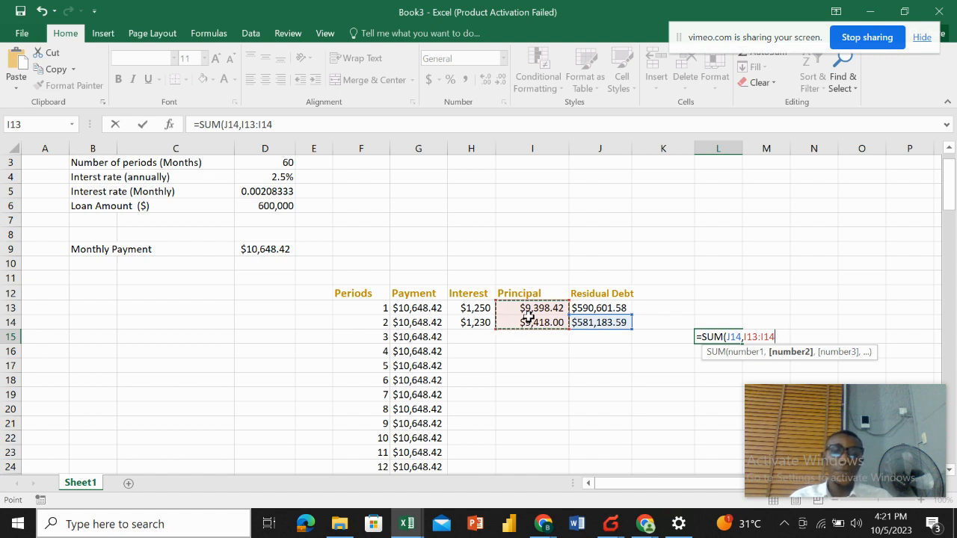
{"action": "key", "text": "Return"}
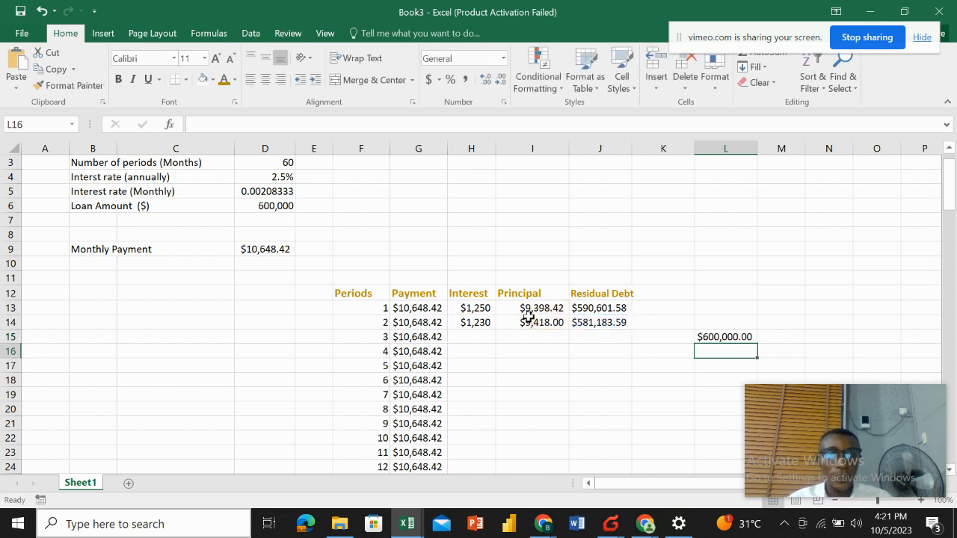
Compare the check total with the loan amount and row 13 formulas, then clear the check cell L15.
{"action": "left_click", "coordinate": [731, 336]}
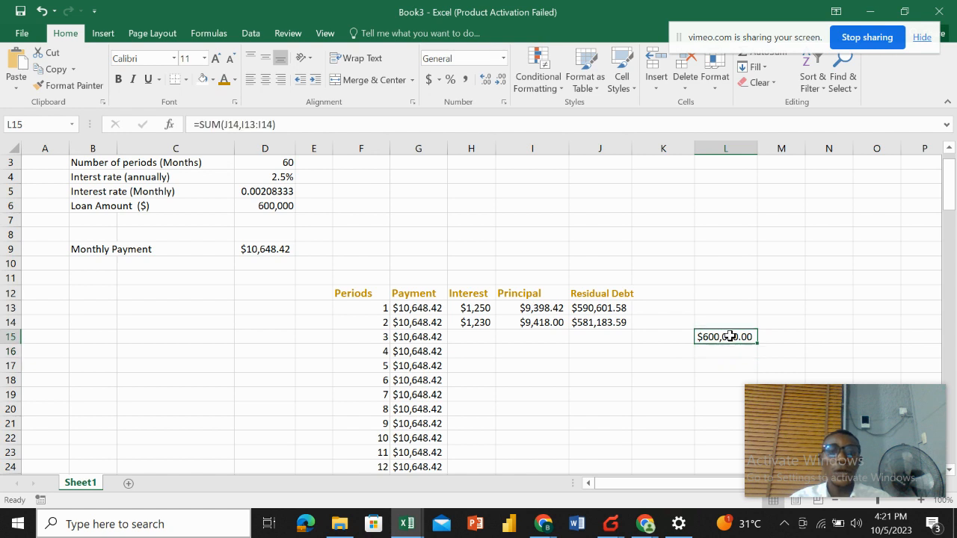
{"action": "left_click", "coordinate": [278, 207]}
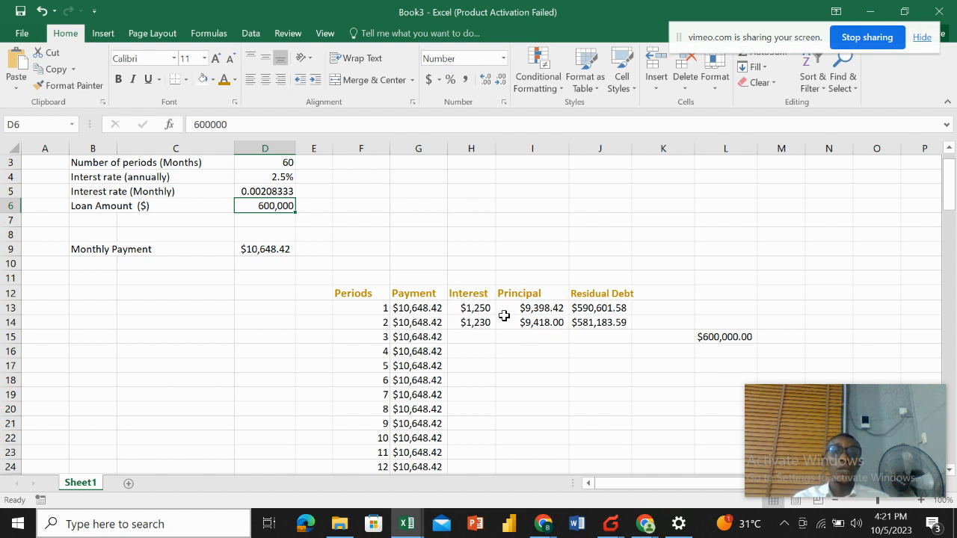
{"action": "left_click", "coordinate": [533, 313]}
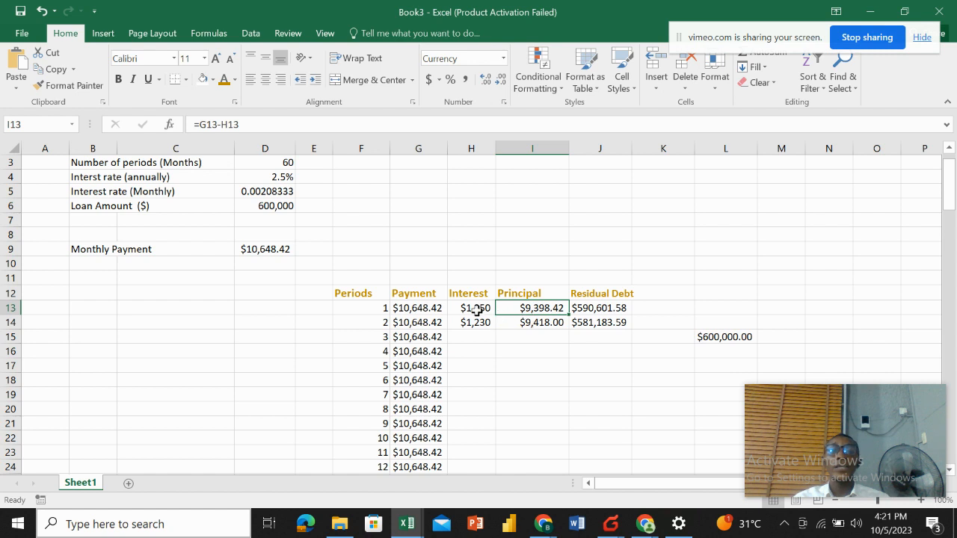
{"action": "left_click", "coordinate": [476, 311]}
{"action": "left_click", "coordinate": [423, 309]}
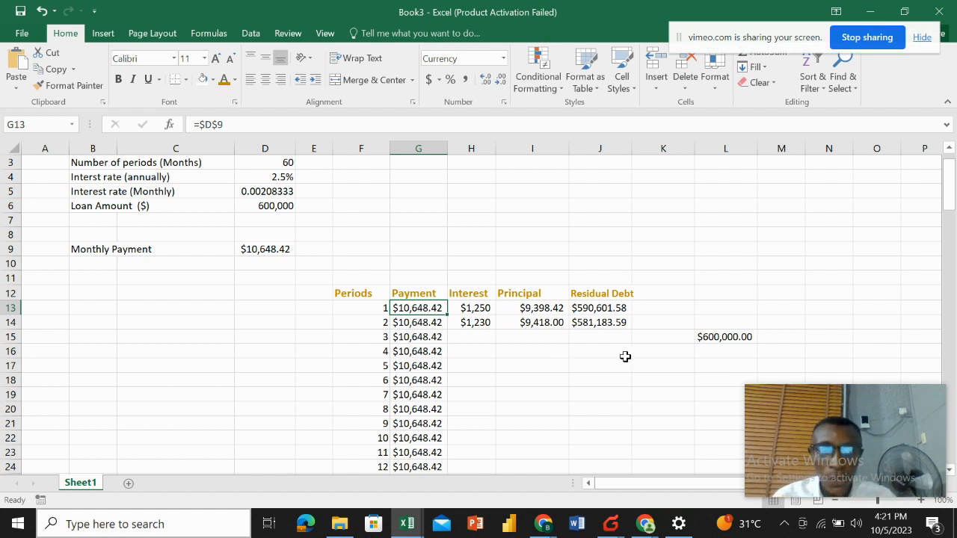
{"action": "left_click", "coordinate": [729, 322]}
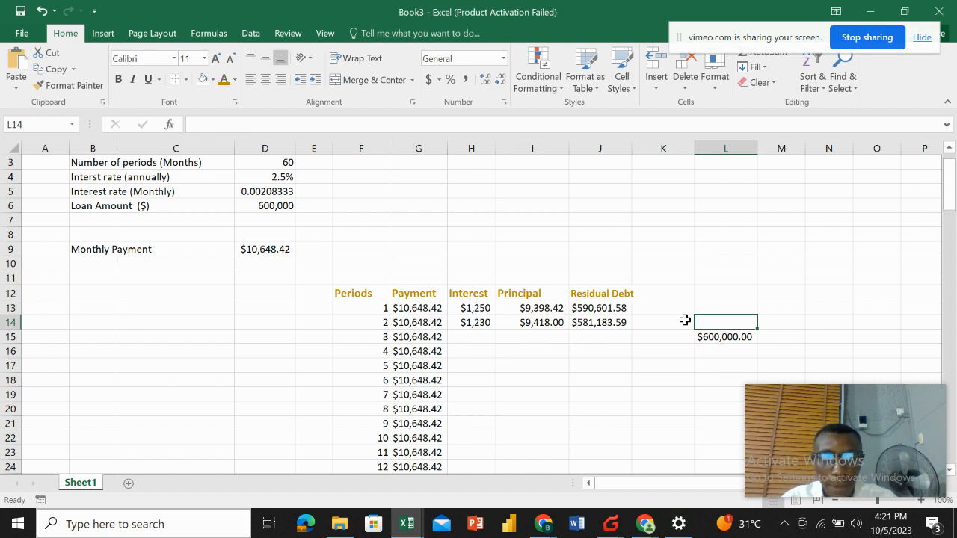
{"action": "left_click", "coordinate": [716, 338]}
{"action": "key", "text": "Delete"}
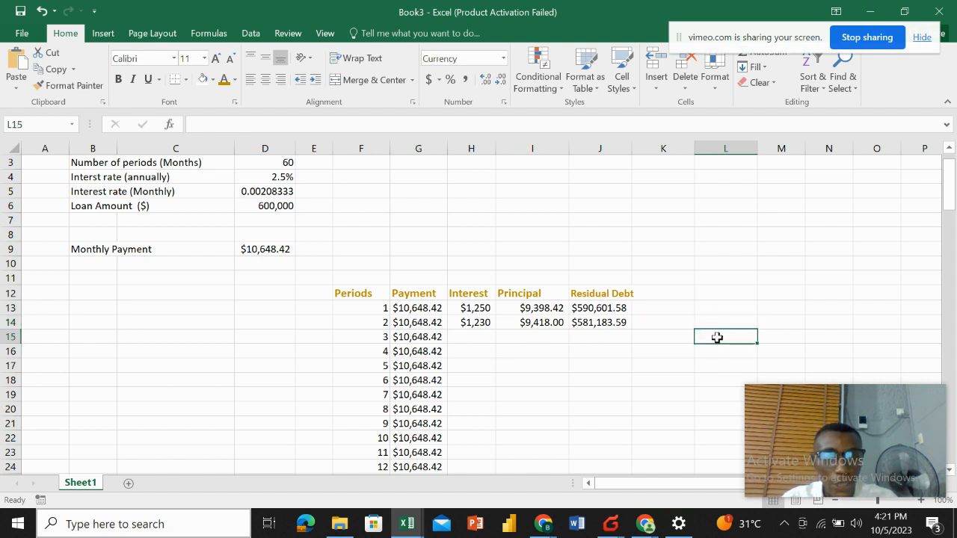
Make the monthly rate reference absolute in H14's interest formula, giving =$D$5*J13.
{"action": "left_click", "coordinate": [678, 378]}
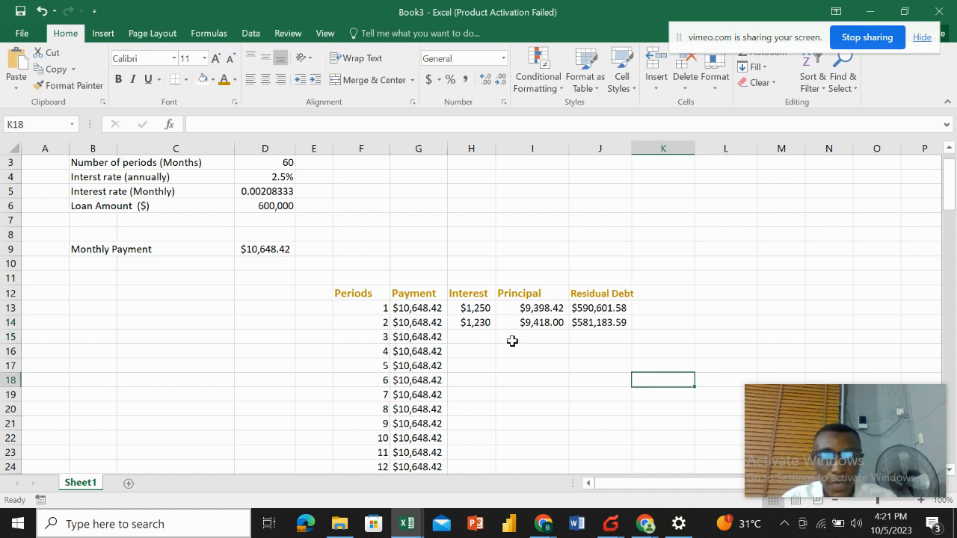
{"action": "left_click", "coordinate": [476, 324]}
{"action": "type", "text": "=D5*J13"}
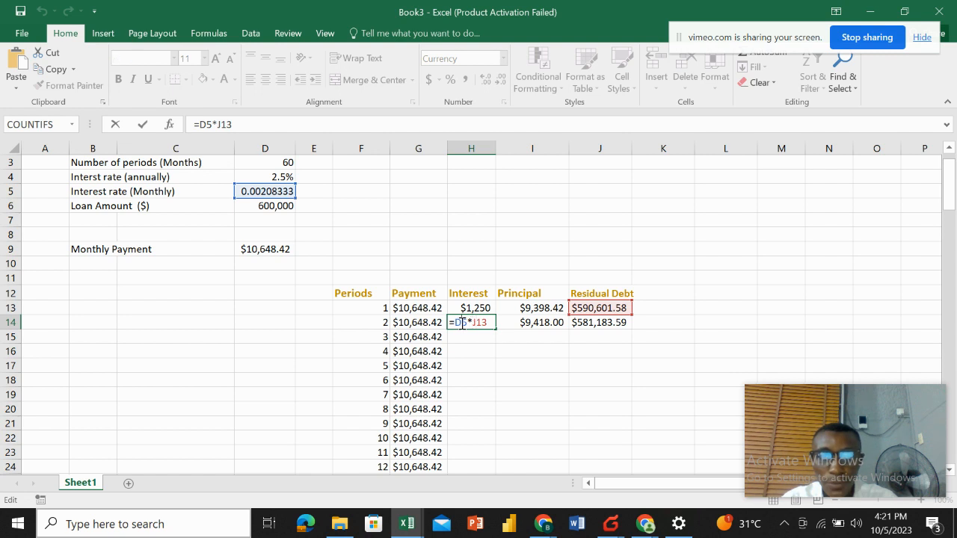
{"action": "type", "text": "$D"}
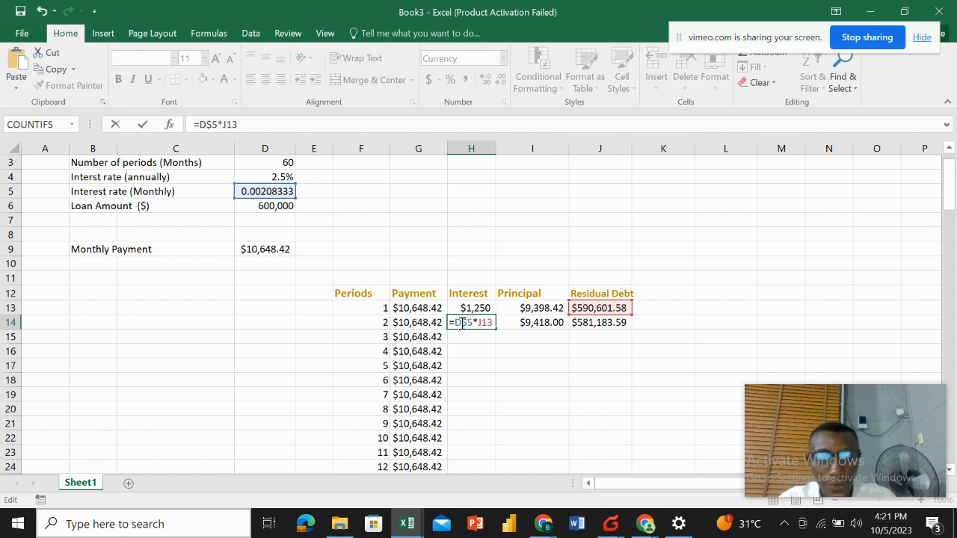
{"action": "type", "text": "$"}
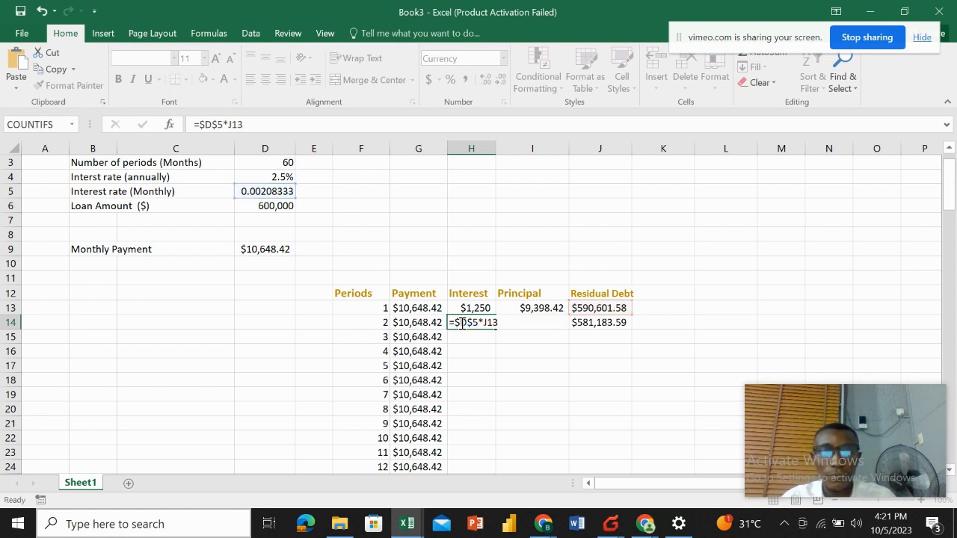
{"action": "key", "text": "Return"}
Fill the row 14 interest, principal and residual debt formulas down through period 60.
{"action": "left_click", "coordinate": [466, 323]}
{"action": "left_click_drag", "start_coordinate": [466, 323], "coordinate": [585, 322]}
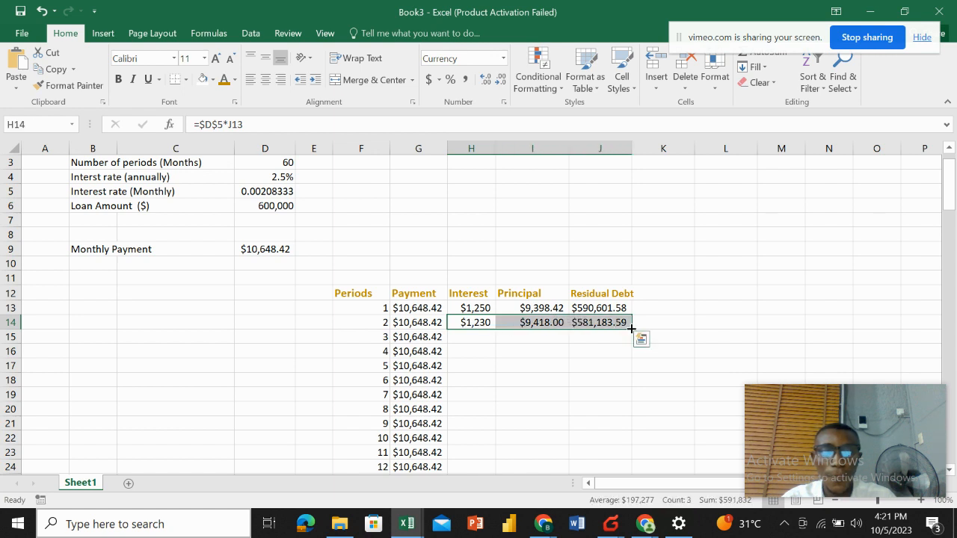
{"action": "double_click", "coordinate": [631, 329]}
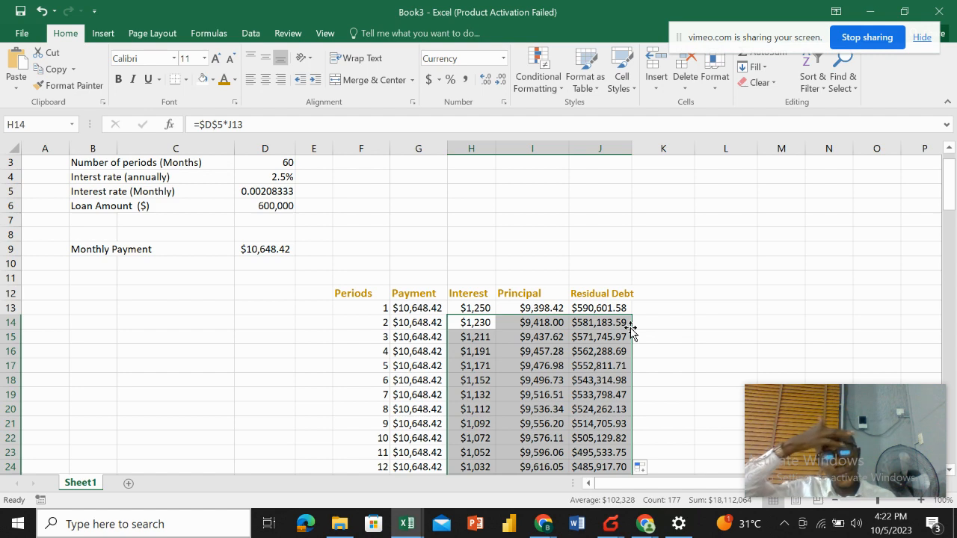
Review the completed amortization schedule from period 1 to period 60.
{"action": "scroll", "coordinate": [630, 331], "scroll_direction": "down", "scroll_amount": 13}
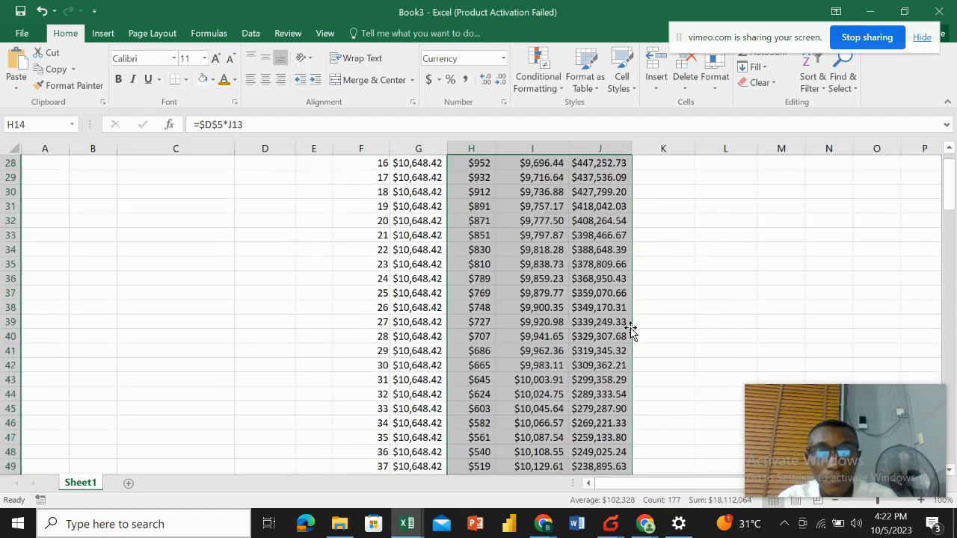
{"action": "scroll", "coordinate": [630, 331], "scroll_direction": "down", "scroll_amount": 5}
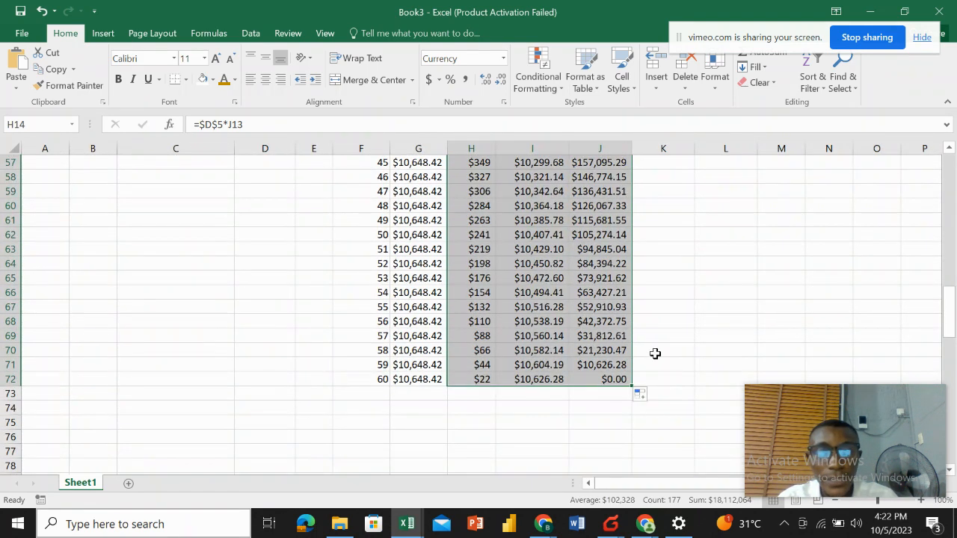
{"action": "left_click", "coordinate": [657, 349]}
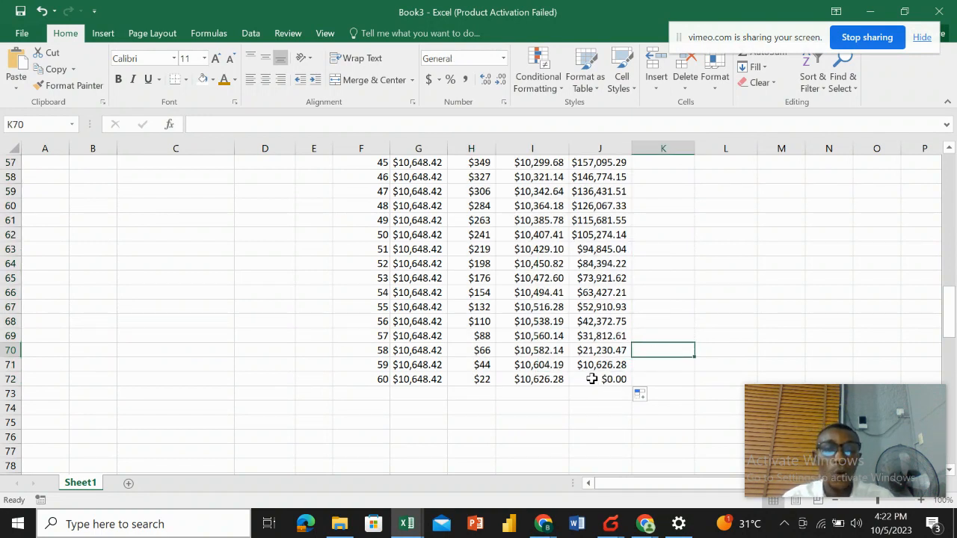
{"action": "left_click", "coordinate": [468, 393]}
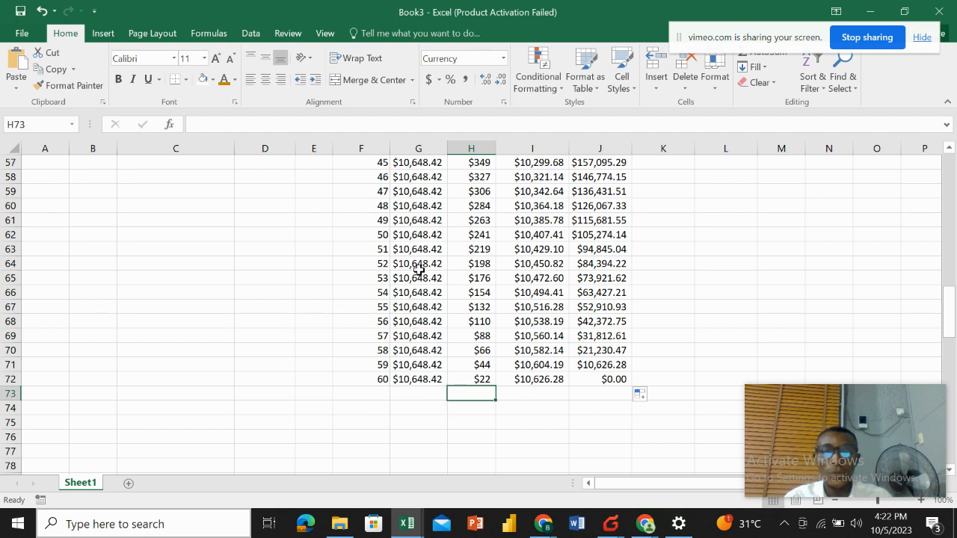
{"action": "scroll", "coordinate": [418, 266], "scroll_direction": "up", "scroll_amount": 5}
{"action": "scroll", "coordinate": [418, 265], "scroll_direction": "up", "scroll_amount": 10}
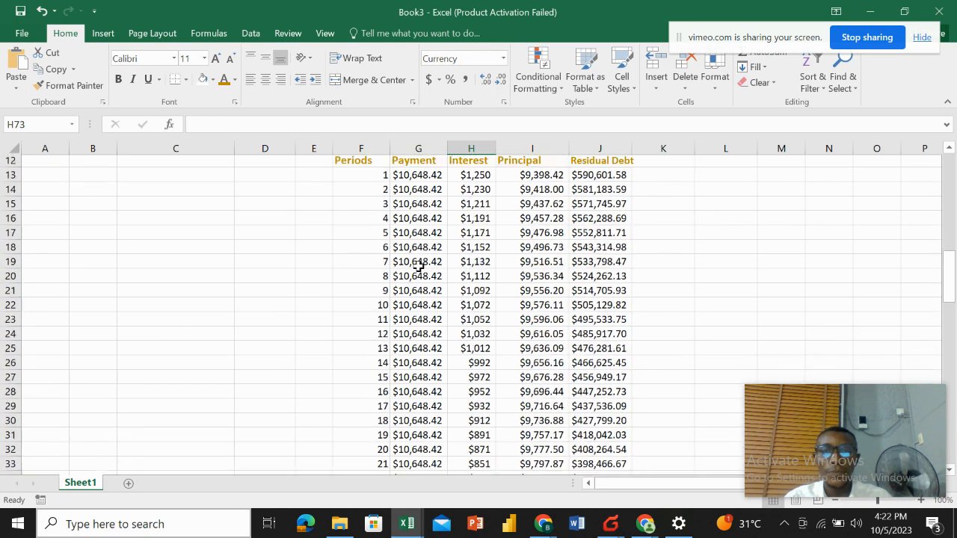
{"action": "scroll", "coordinate": [413, 315], "scroll_direction": "down", "scroll_amount": 12}
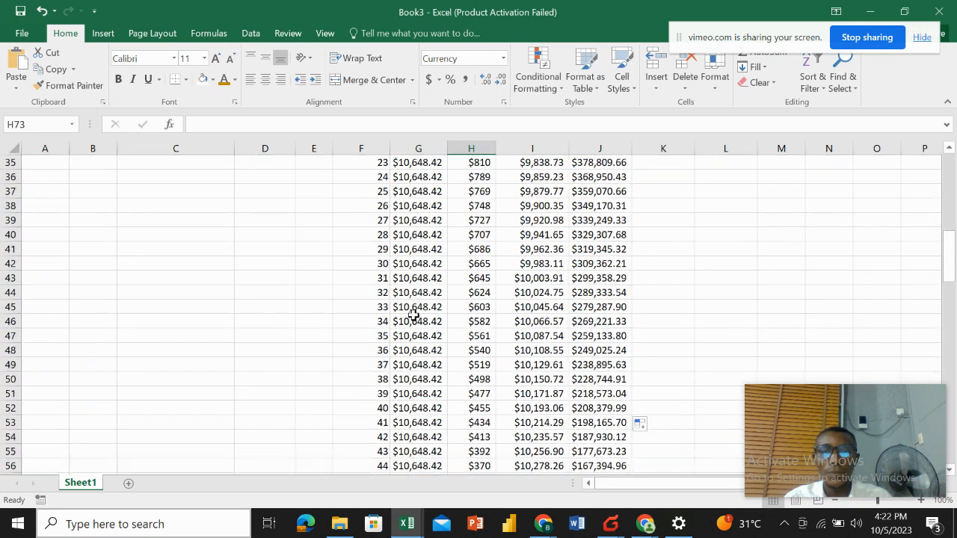
Total the payment column in G73 with =SUM(G13:G72).
{"action": "scroll", "coordinate": [399, 255], "scroll_direction": "up", "scroll_amount": 1}
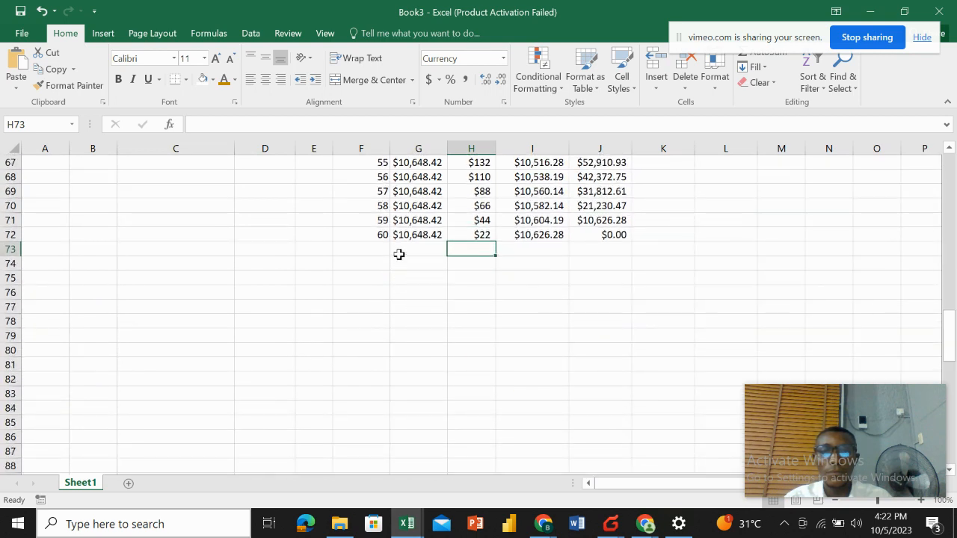
{"action": "left_click", "coordinate": [415, 248]}
{"action": "type", "text": "="}
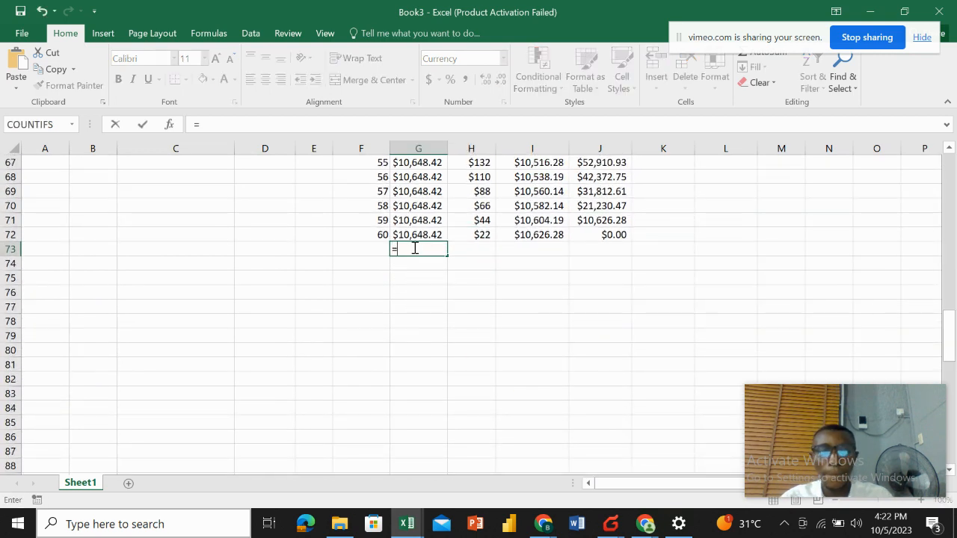
{"action": "type", "text": "sum"}
{"action": "double_click", "coordinate": [432, 265]}
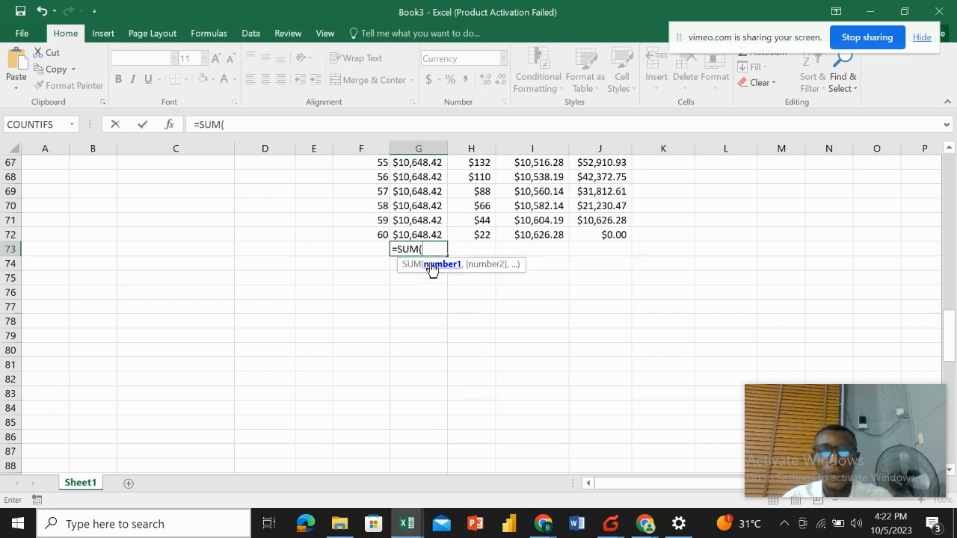
{"action": "scroll", "coordinate": [416, 238], "scroll_direction": "up", "scroll_amount": 1}
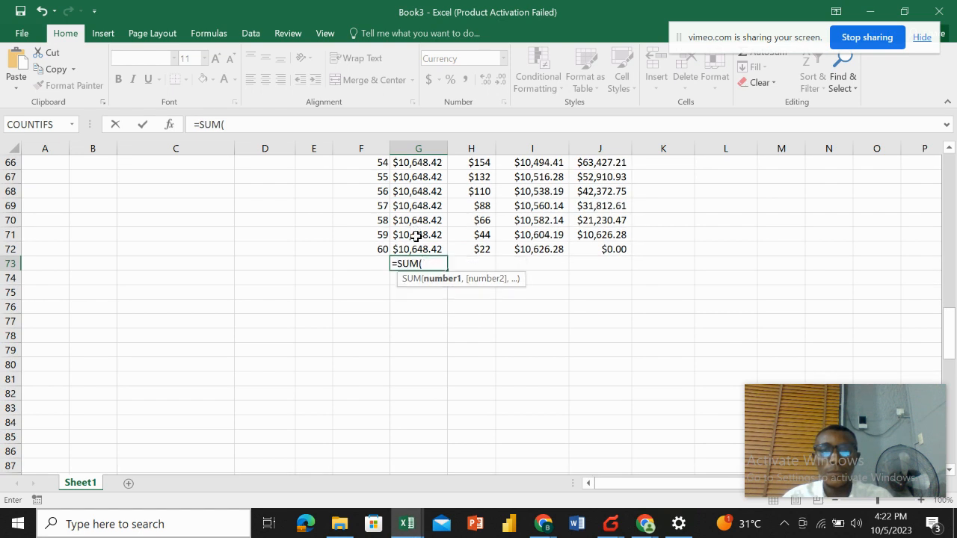
{"action": "left_click", "coordinate": [416, 248]}
{"action": "key", "text": "shift+Up"}
{"action": "key", "text": "shift+Up"}
{"action": "key", "text": "shift+Up"}
{"action": "key", "text": "shift+Up"}
{"action": "key", "text": "shift+Up"}
{"action": "key", "text": "shift+Up"}
{"action": "key", "text": "shift+Up"}
{"action": "key", "text": "shift+Up"}
{"action": "key", "text": "shift+Up"}
{"action": "key", "text": "shift+Up"}
{"action": "key", "text": "shift+Up"}
{"action": "key", "text": "shift+Up"}
{"action": "key", "text": "shift+Up"}
{"action": "key", "text": "shift+Up"}
{"action": "key", "text": "shift+Up"}
{"action": "key", "text": "shift+Up"}
{"action": "key", "text": "shift+Up"}
{"action": "key", "text": "shift+Up"}
{"action": "key", "text": "shift+Up"}
{"action": "key", "text": "shift+Up"}
{"action": "key", "text": "shift+Up"}
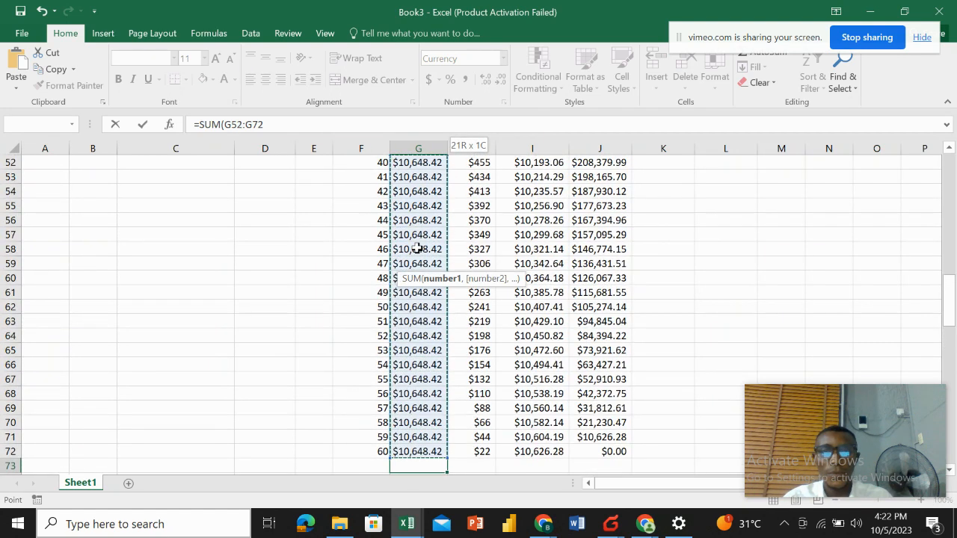
{"action": "key", "text": "shift+Up"}
{"action": "key", "text": "shift+Up"}
{"action": "key", "text": "shift+Up"}
{"action": "key", "text": "shift+Up"}
{"action": "key", "text": "shift+Up"}
{"action": "key", "text": "shift+Up"}
{"action": "key", "text": "shift+Up"}
{"action": "key", "text": "shift+Up"}
{"action": "key", "text": "shift+Up"}
{"action": "key", "text": "shift+Up"}
{"action": "key", "text": "shift+Up"}
{"action": "key", "text": "shift+Up"}
{"action": "key", "text": "shift+Up"}
{"action": "key", "text": "shift+Up"}
{"action": "key", "text": "shift+Up"}
{"action": "key", "text": "shift+Up"}
{"action": "key", "text": "shift+Up"}
{"action": "key", "text": "shift+Up"}
{"action": "key", "text": "shift+Up"}
{"action": "key", "text": "shift+Up"}
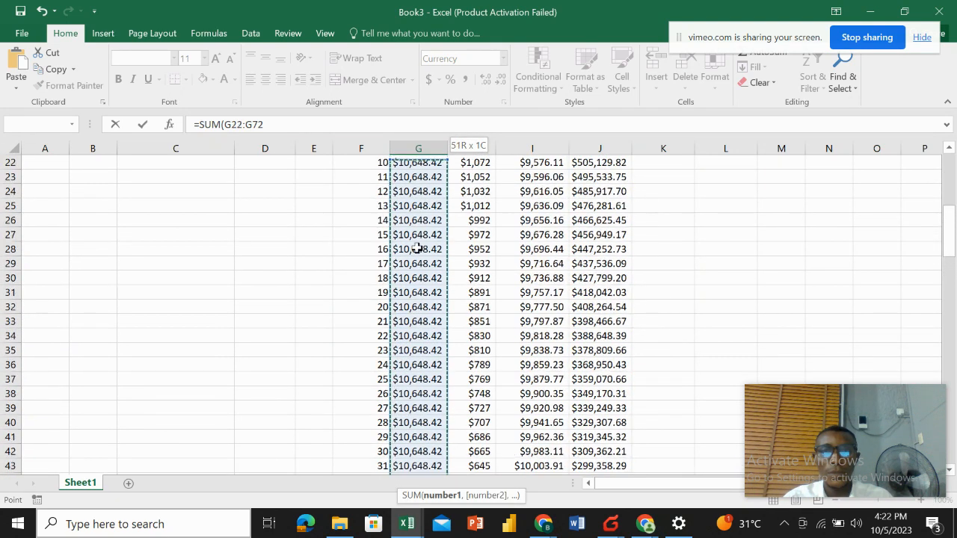
{"action": "key", "text": "shift+Up"}
{"action": "key", "text": "shift+Up"}
{"action": "key", "text": "shift+Up"}
{"action": "key", "text": "shift+Up"}
{"action": "key", "text": "shift+Up"}
{"action": "key", "text": "shift+Up"}
{"action": "key", "text": "shift+Up"}
{"action": "key", "text": "shift+Up"}
{"action": "key", "text": "shift+Up"}
{"action": "key", "text": "shift+Up"}
{"action": "key", "text": "shift+Down"}
{"action": "key", "text": "shift+Down"}
{"action": "key", "text": "shift+Down"}
{"action": "key", "text": "shift+Down"}
{"action": "key", "text": "shift+Down"}
{"action": "key", "text": "shift+Down"}
{"action": "key", "text": "shift+Down"}
{"action": "key", "text": "shift+Down"}
{"action": "key", "text": "shift+Down"}
{"action": "key", "text": "shift+Down"}
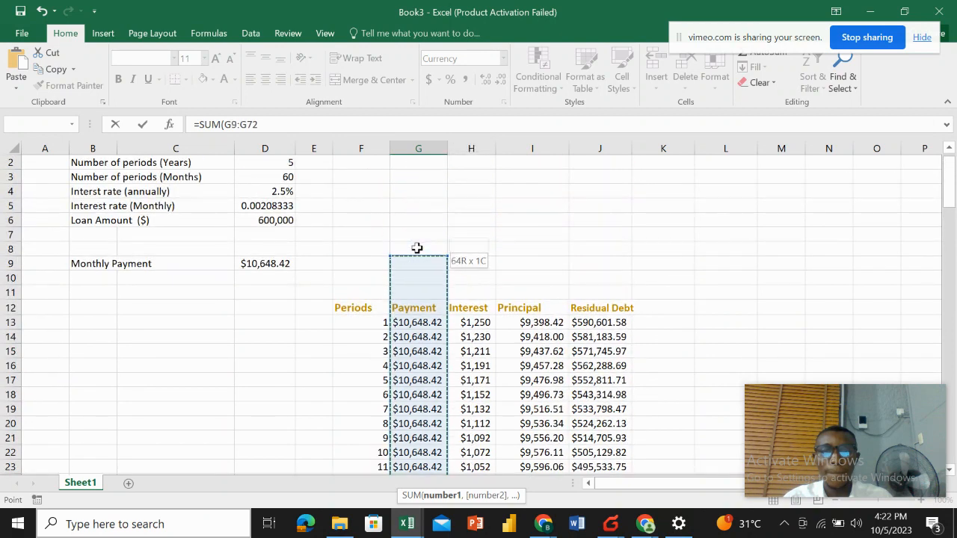
{"action": "key", "text": "Return"}
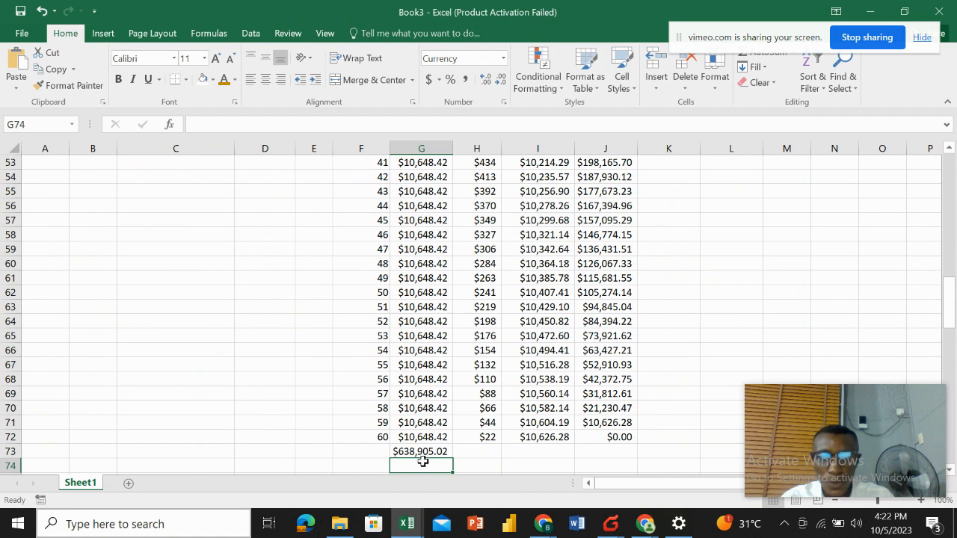
Copy the G73 sum formula into H73 to total the interest column, and autofit column H's width.
{"action": "left_click", "coordinate": [424, 453]}
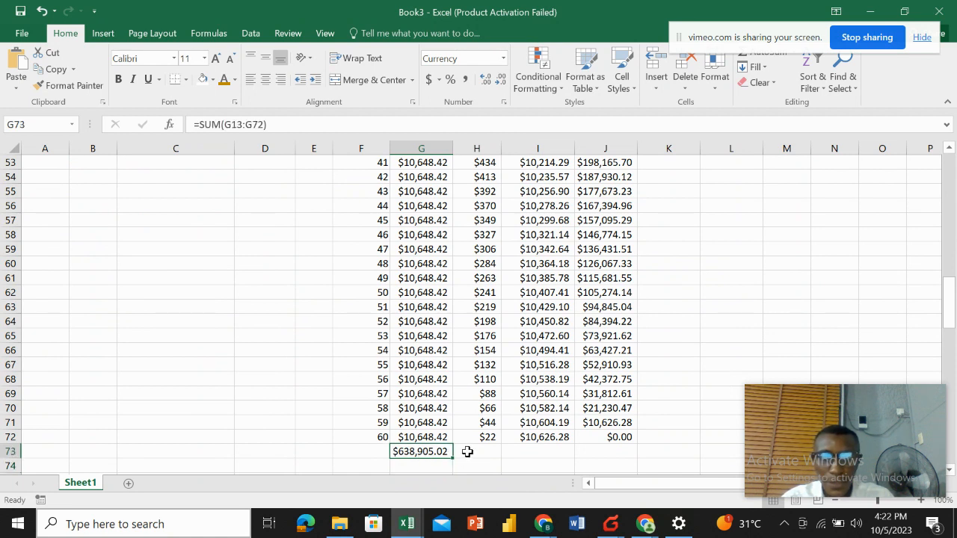
{"action": "double_click", "coordinate": [425, 451]}
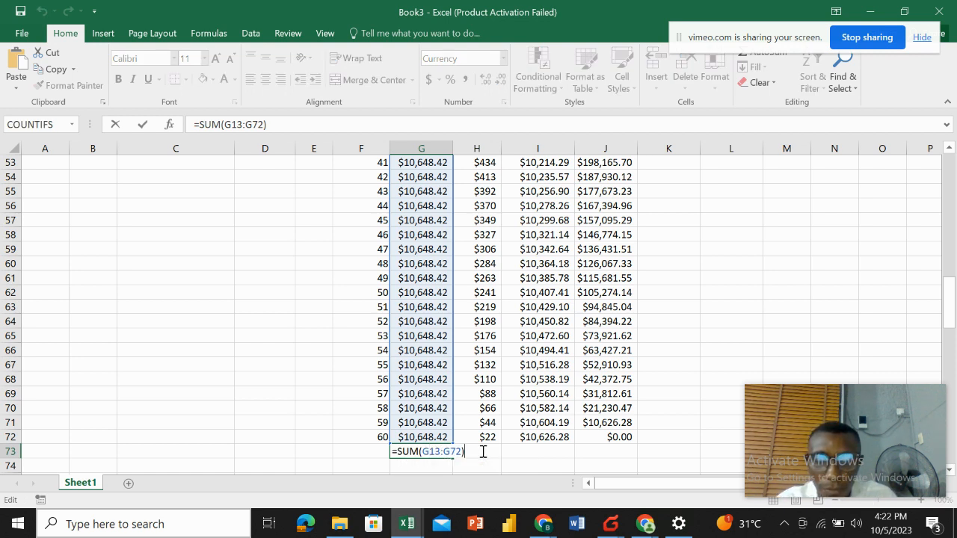
{"action": "left_click", "coordinate": [547, 402]}
{"action": "left_click", "coordinate": [428, 454]}
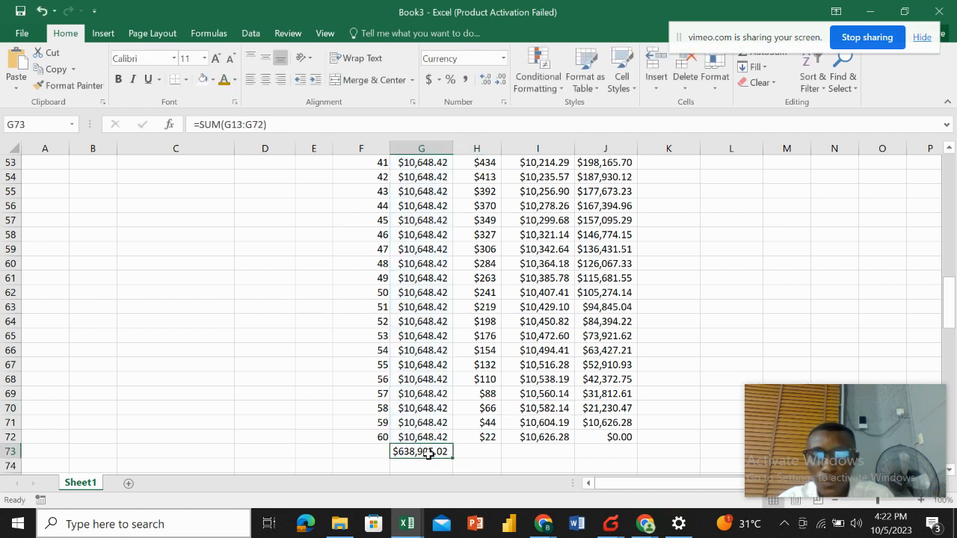
{"action": "key", "text": "ctrl+c"}
{"action": "left_click", "coordinate": [487, 453]}
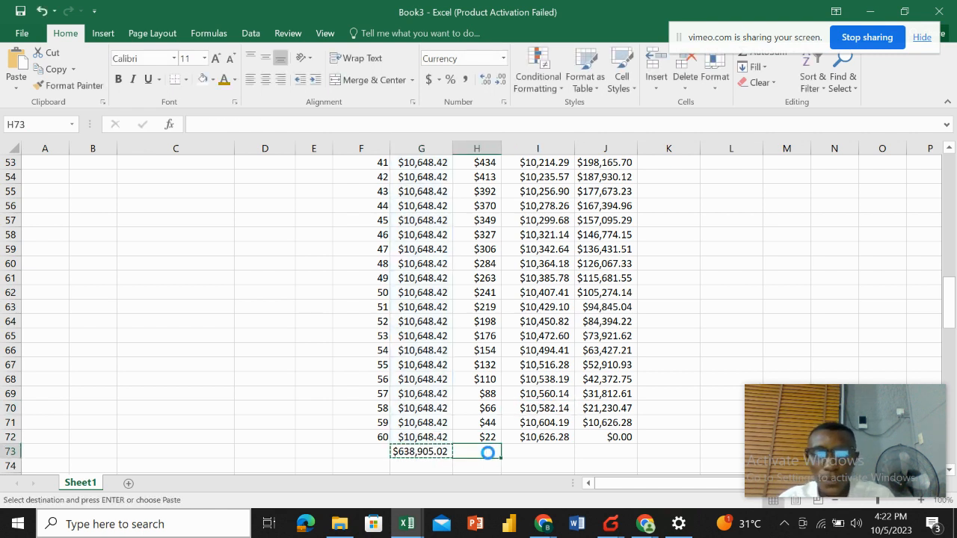
{"action": "key", "text": "ctrl+v"}
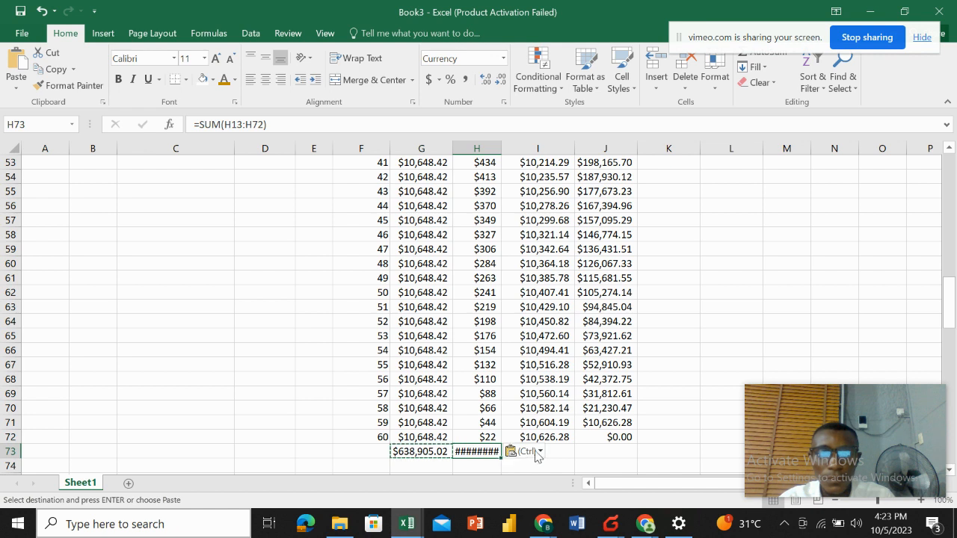
{"action": "double_click", "coordinate": [501, 149]}
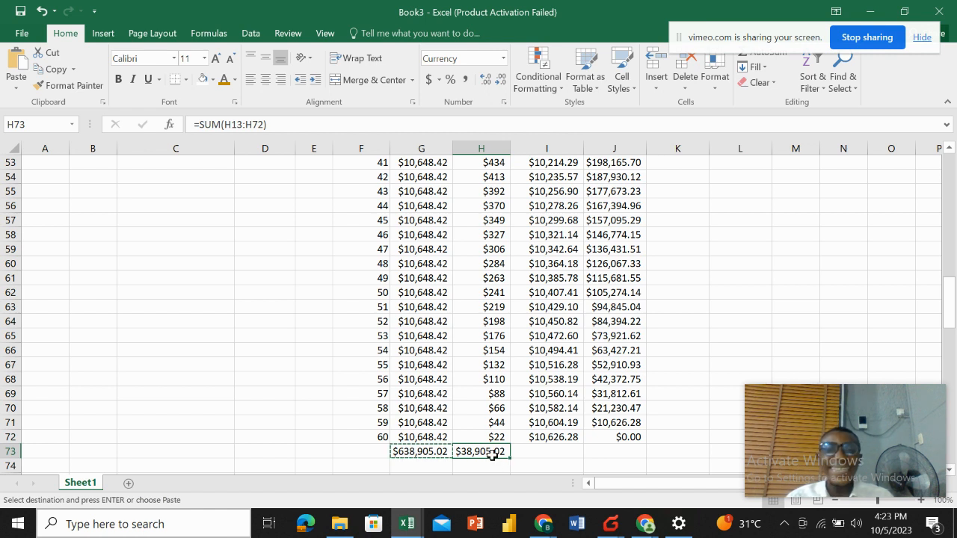
Copy the H73 total formula into I73 to sum the principal column.
{"action": "left_click", "coordinate": [542, 453]}
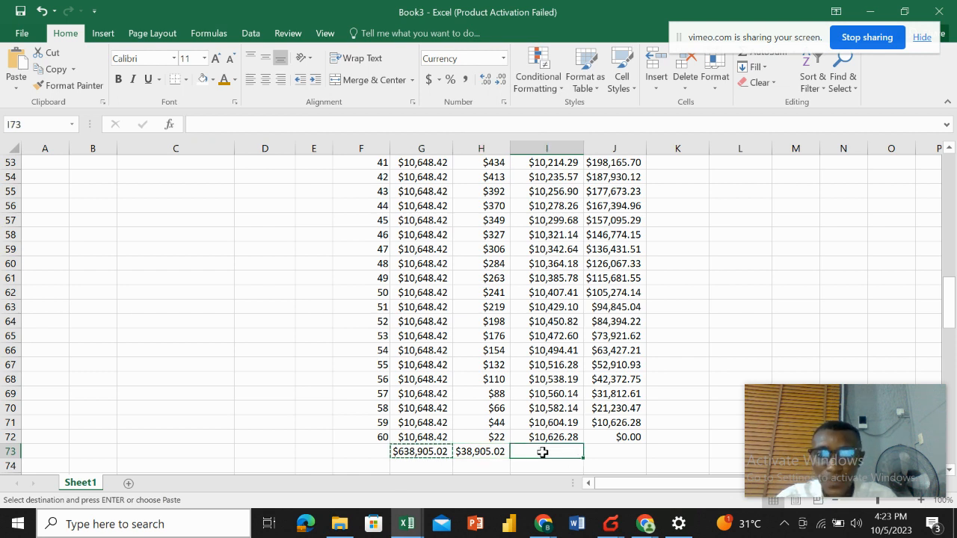
{"action": "left_click", "coordinate": [476, 450]}
{"action": "key", "text": "ctrl+c"}
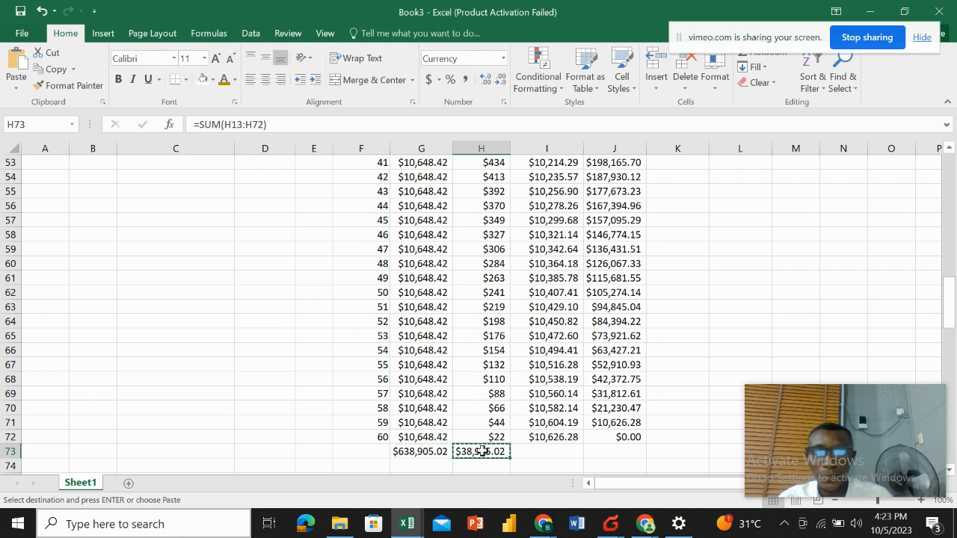
{"action": "left_click", "coordinate": [535, 453]}
{"action": "key", "text": "ctrl+v"}
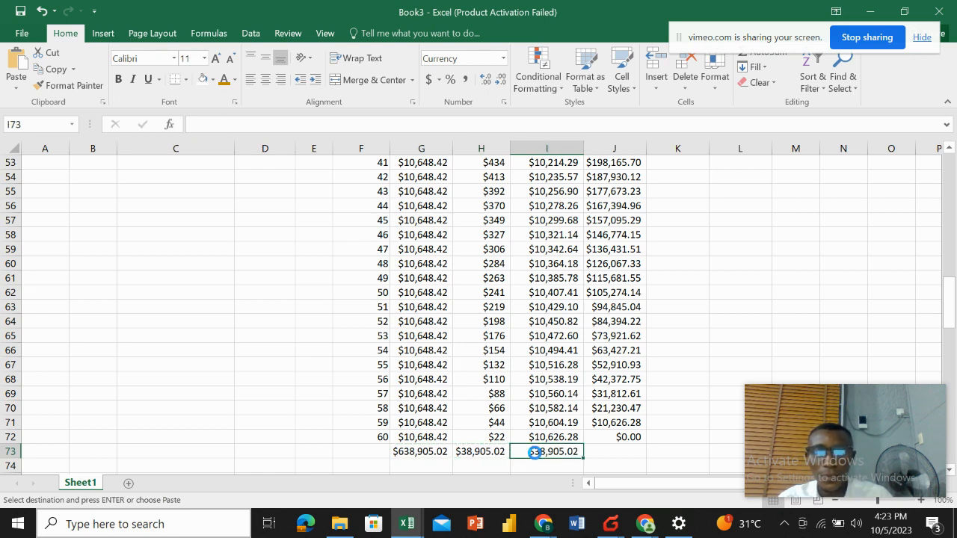
{"action": "left_click", "coordinate": [735, 346]}
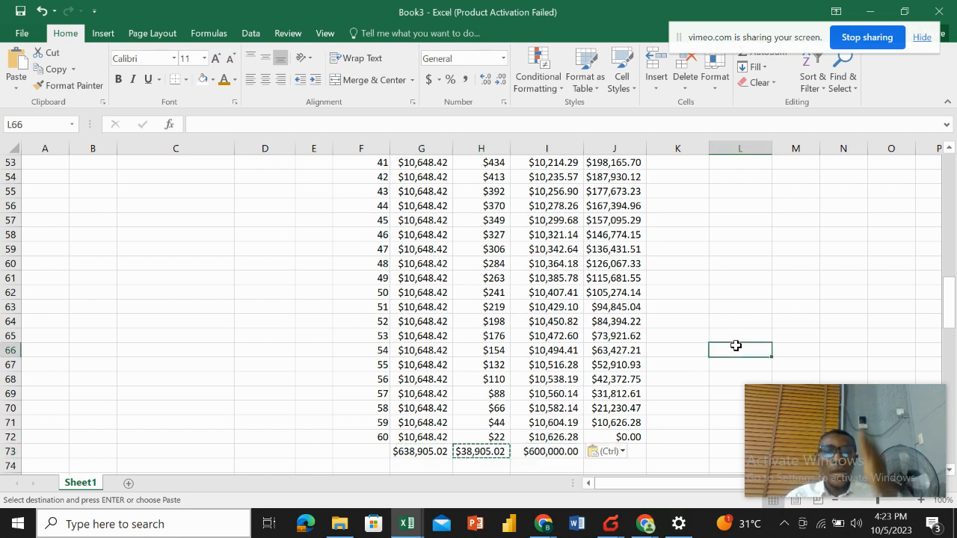
{"action": "left_click", "coordinate": [543, 451]}
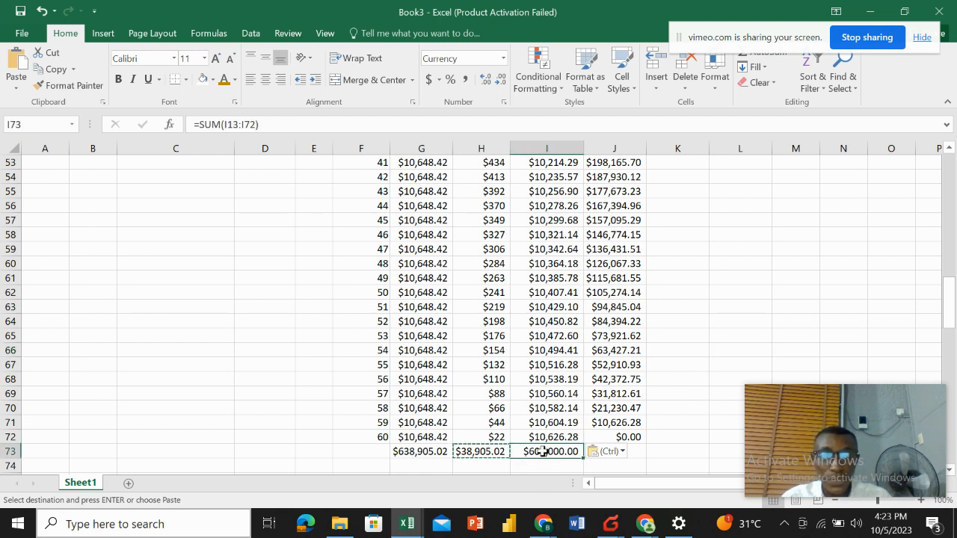
Format the totals in G73:I73 with gold font colour, bold and font size 12.
{"action": "scroll", "coordinate": [494, 441], "scroll_direction": "down", "scroll_amount": 2}
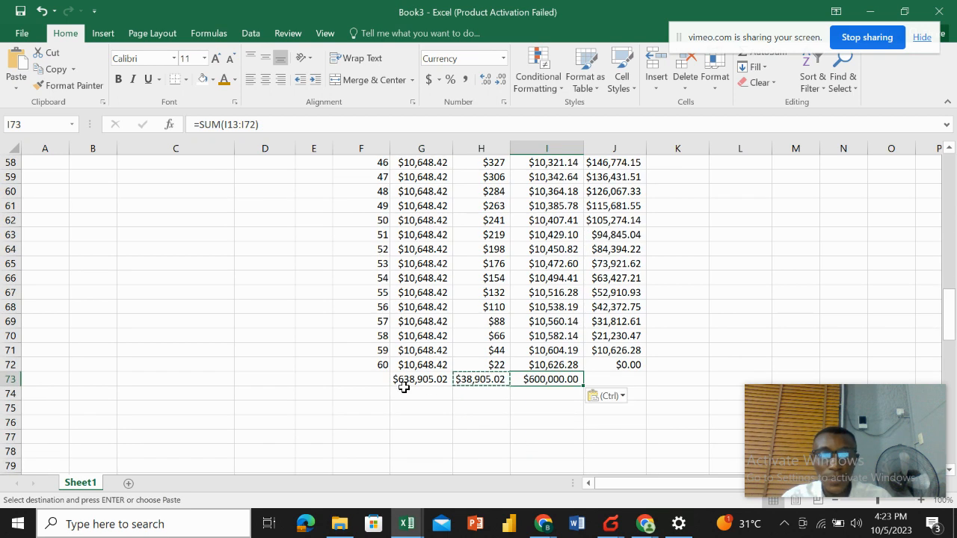
{"action": "left_click_drag", "start_coordinate": [408, 382], "coordinate": [550, 379]}
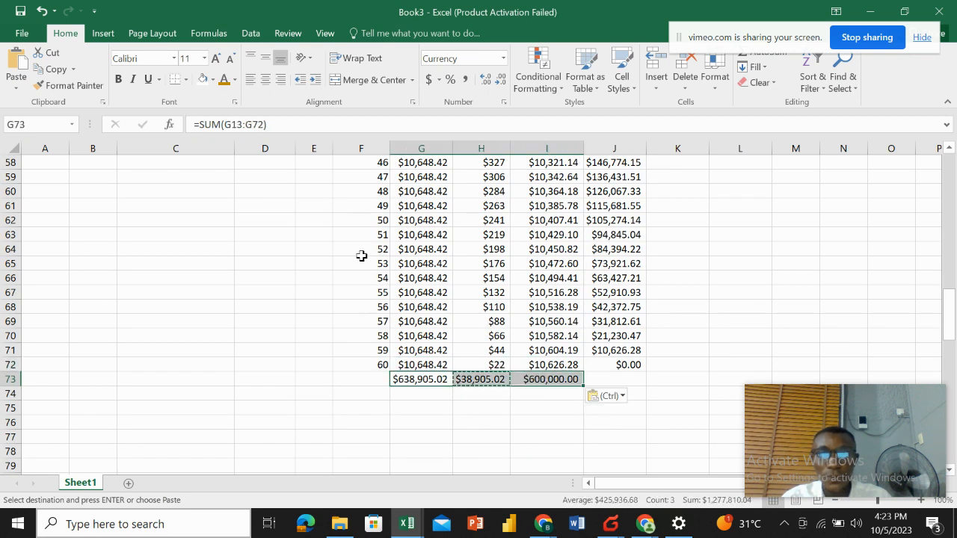
{"action": "left_click", "coordinate": [224, 82]}
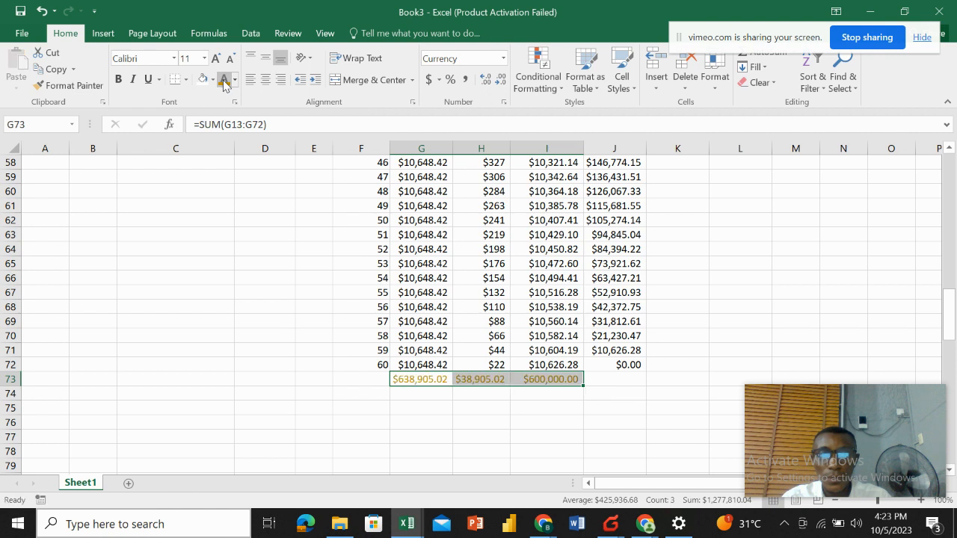
{"action": "left_click", "coordinate": [118, 83]}
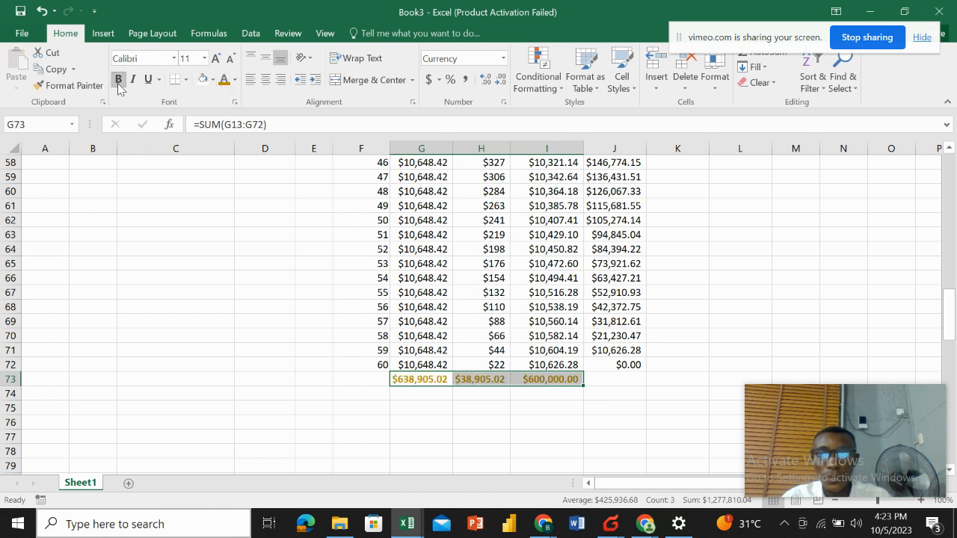
{"action": "left_click", "coordinate": [215, 58]}
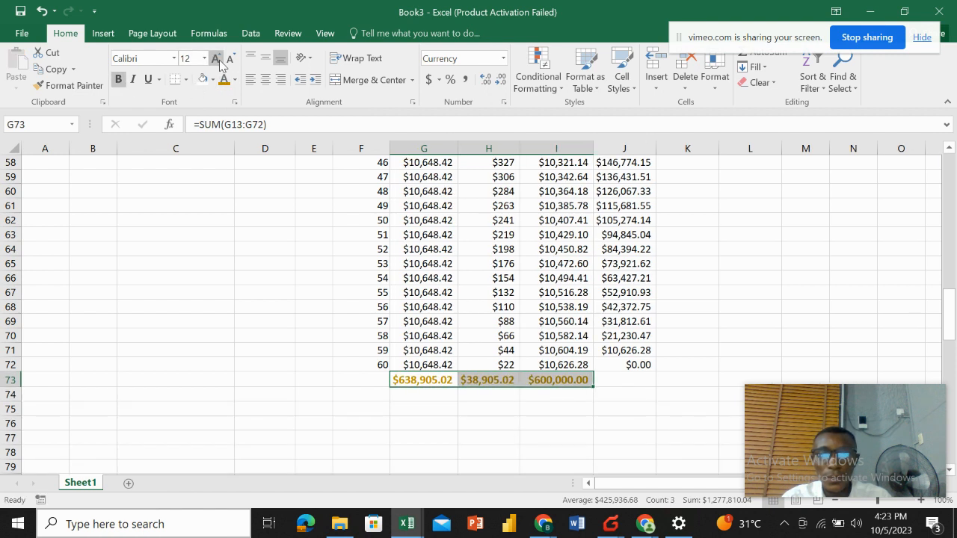
{"action": "left_click", "coordinate": [266, 319]}
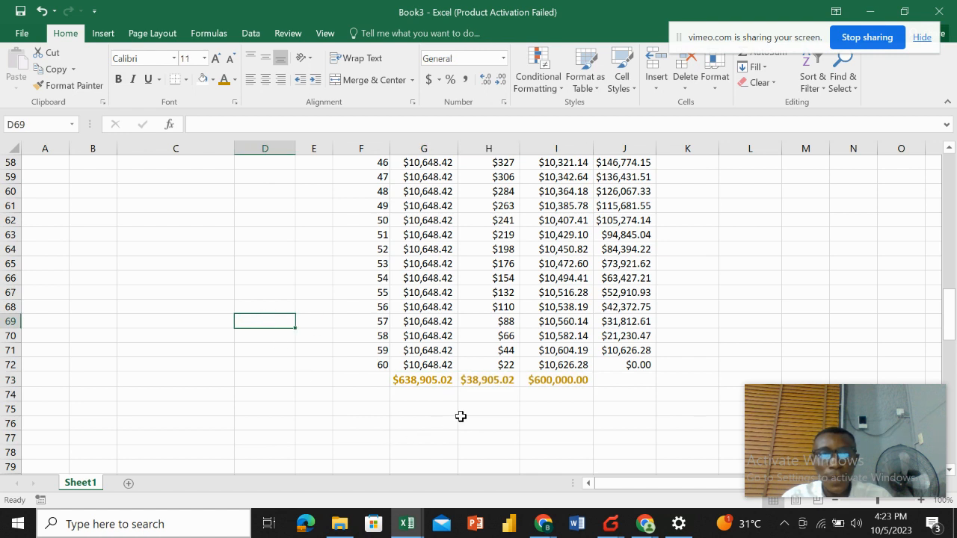